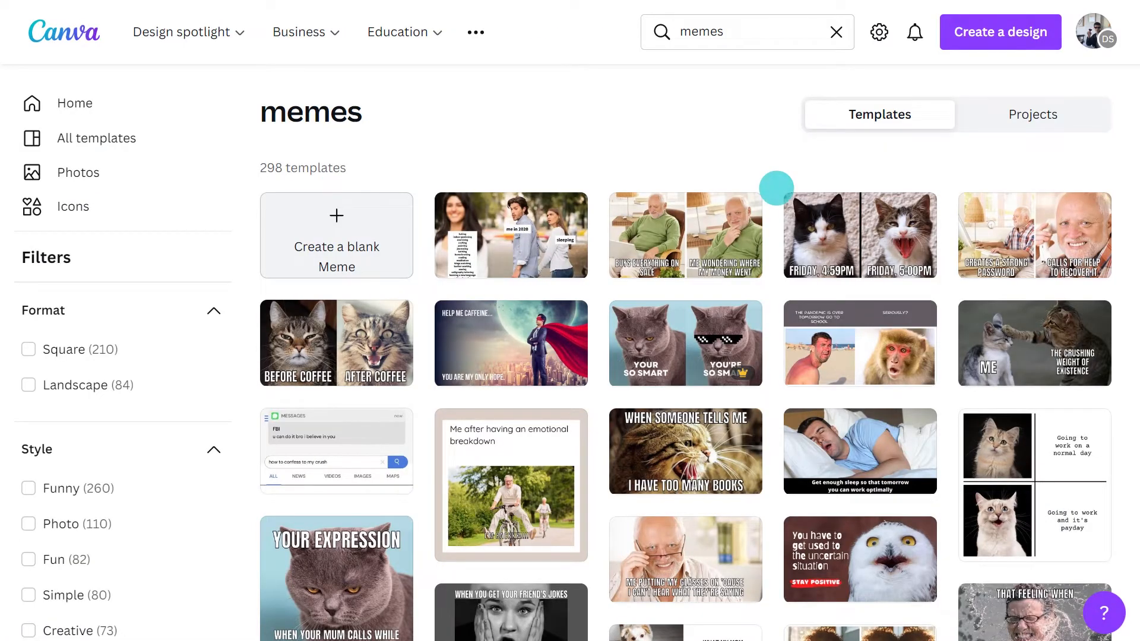
Step: Browse the meme templates and open the purple and white social-post template with the man holding two takeaway coffees
scroll(776, 188, "down", 4)
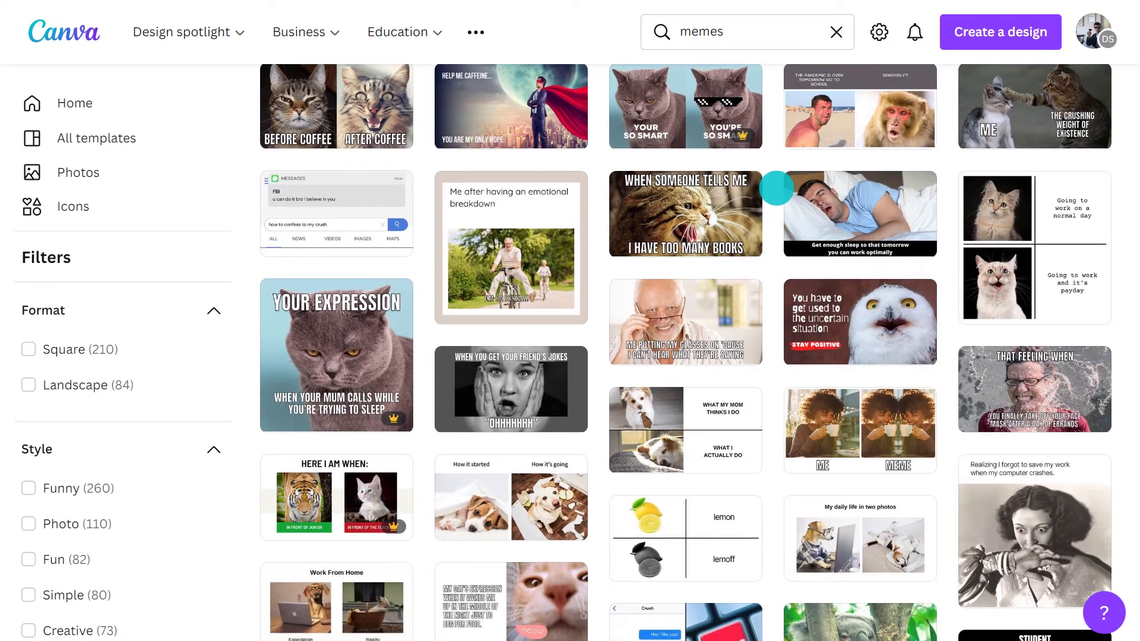
scroll(775, 187, "down", 4)
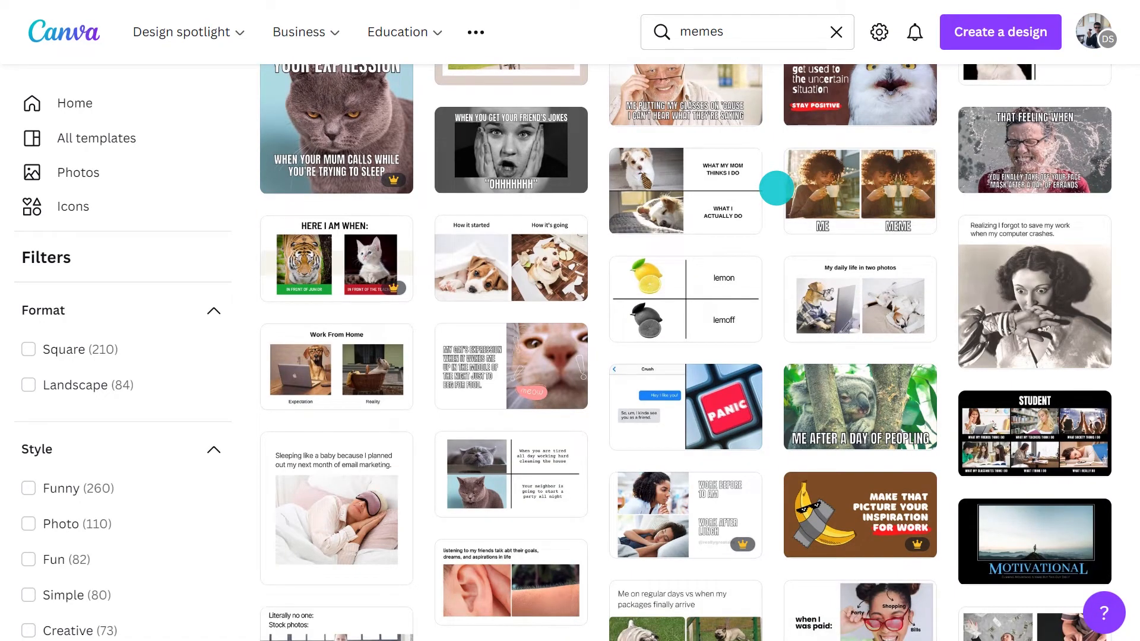
scroll(773, 188, "down", 5)
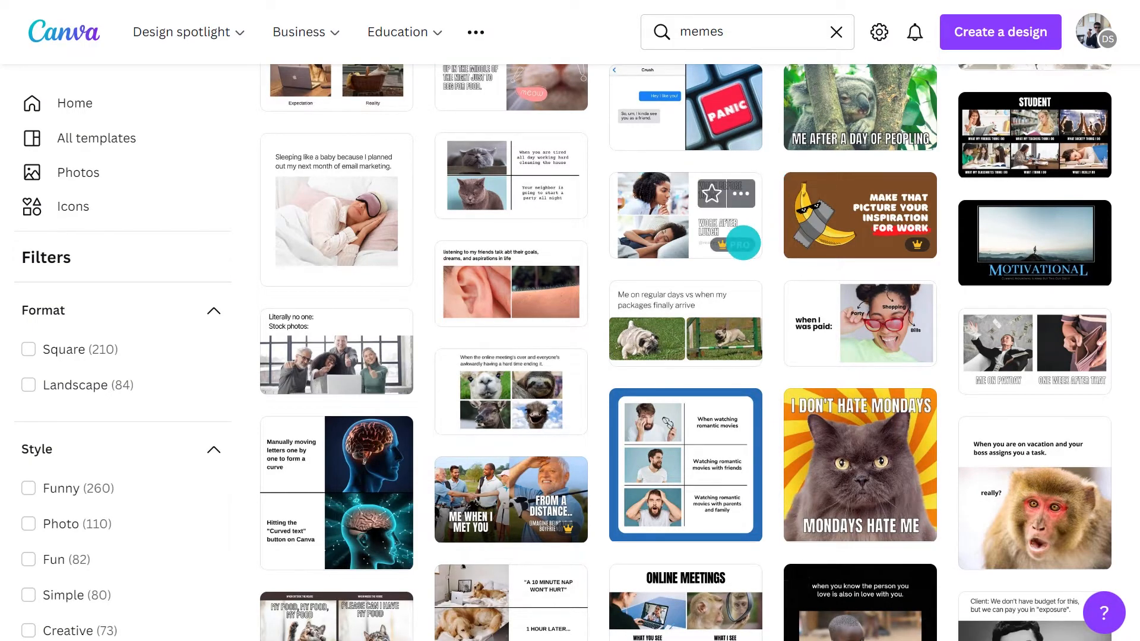
mouse_move(743, 243)
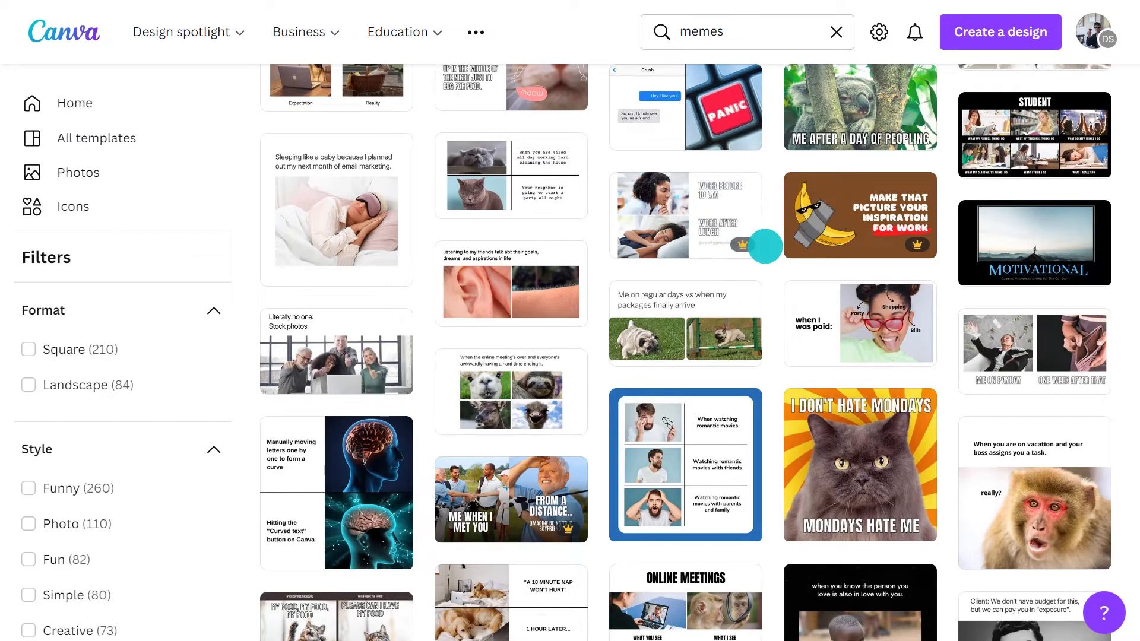
scroll(765, 245, "down", 8)
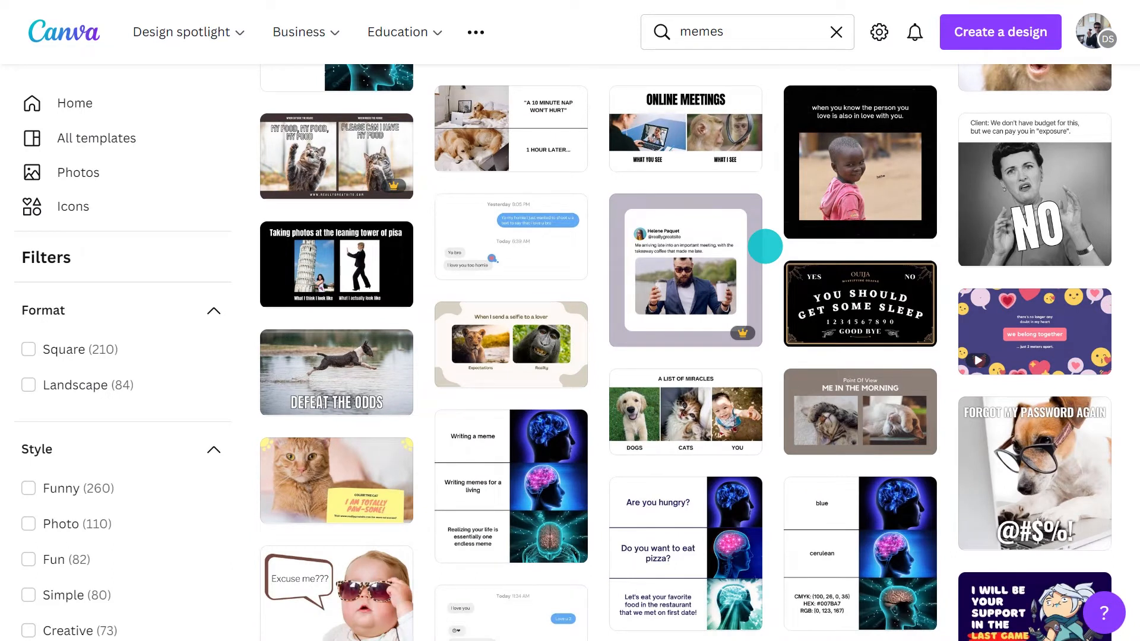
mouse_move(692, 253)
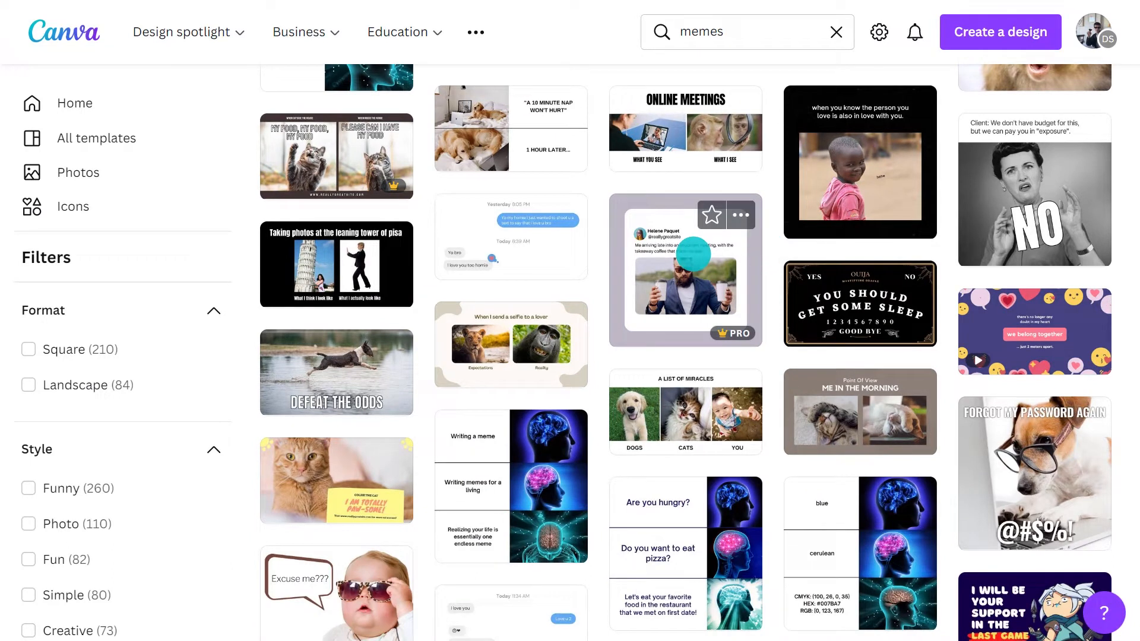
left_click(693, 254)
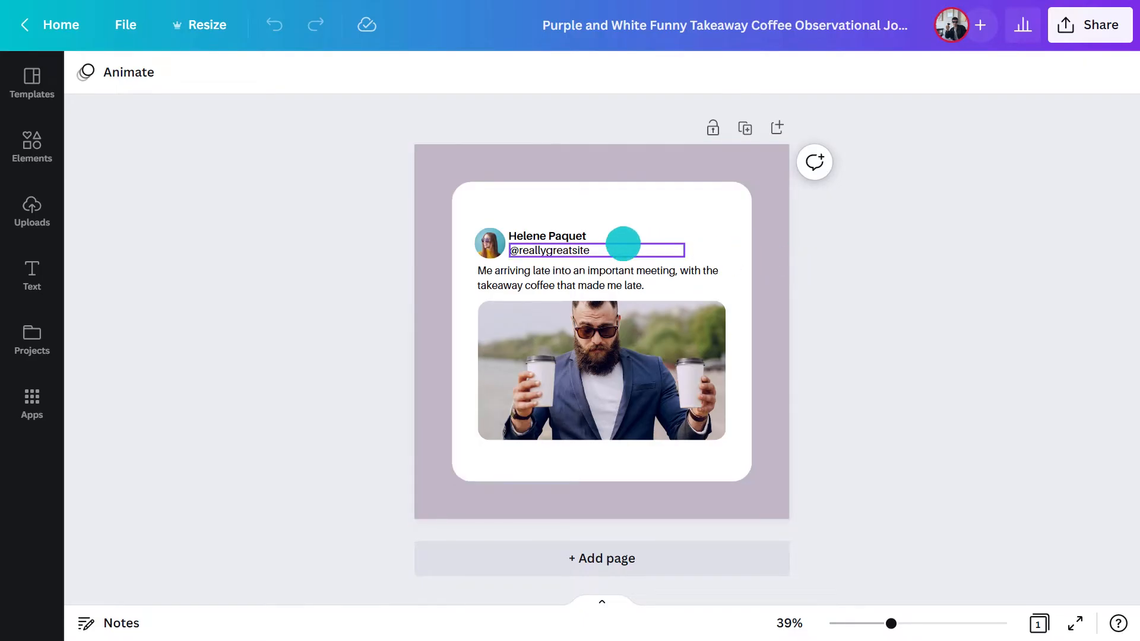
double_click(577, 234)
type("Plants Online")
key("Tab")
type("@plants")
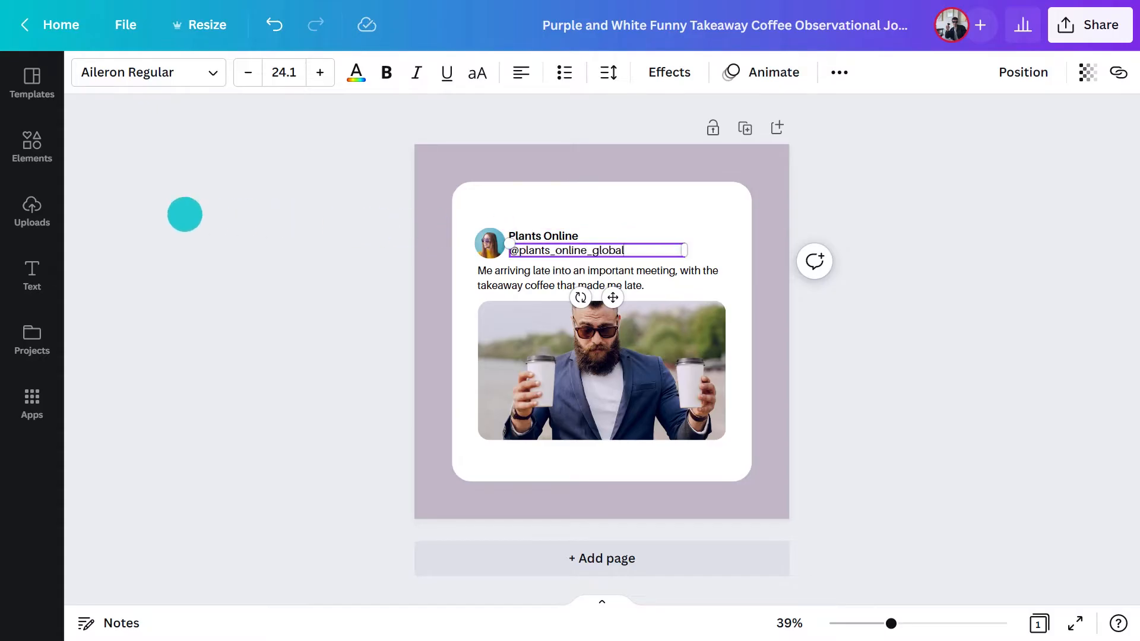
Step: Replace the post's profile picture with the uploaded green leaf logo
left_click(37, 205)
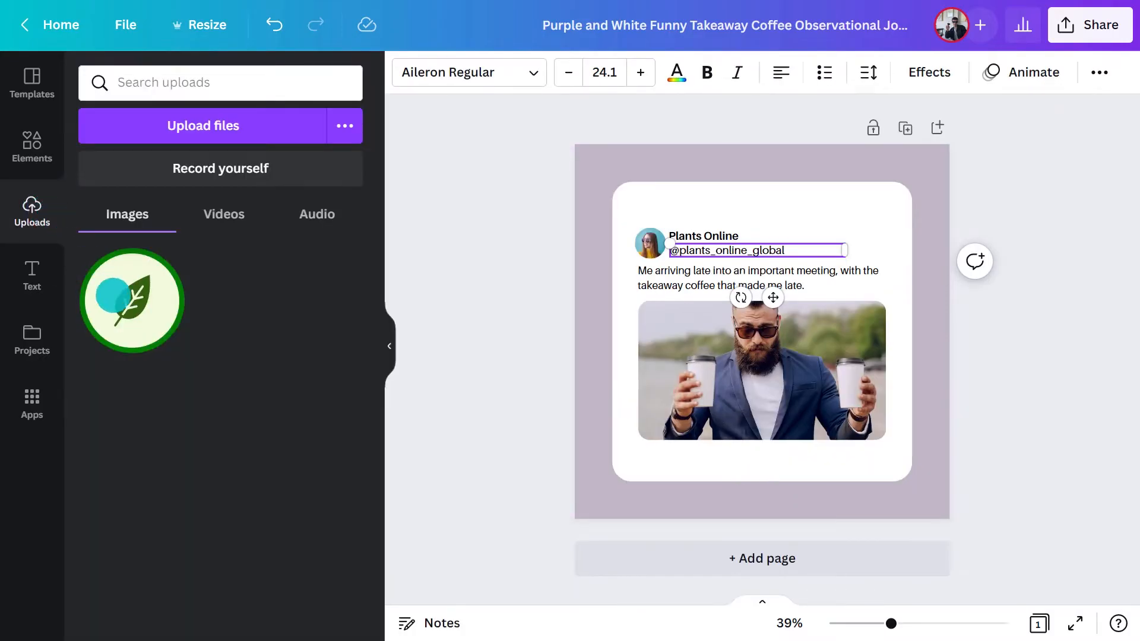
left_click_drag(97, 269, 644, 239)
left_click(389, 343)
Step: Replace the post's caption with "My love language is house plants."
left_click(501, 285)
left_click(529, 274)
type("My love language is house pla")
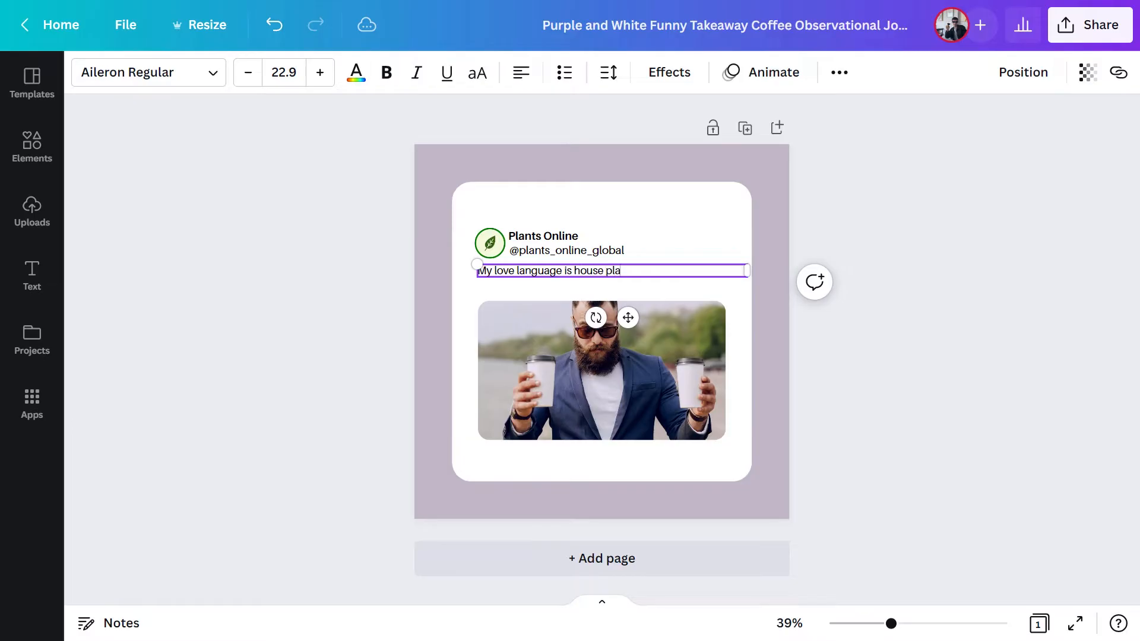
type("nts.")
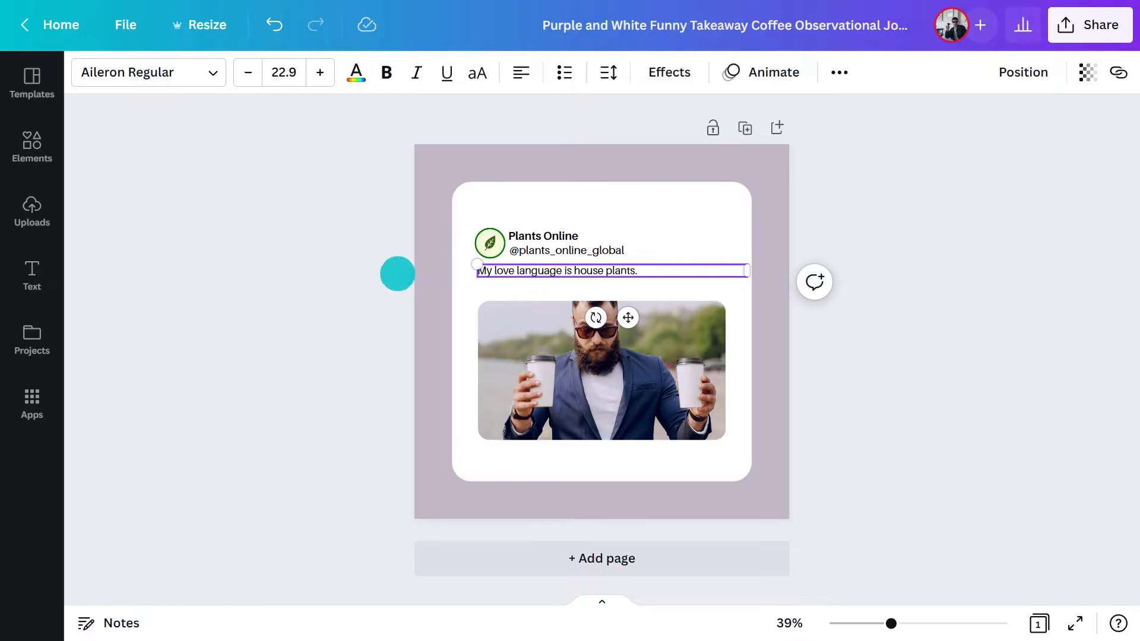
left_click(391, 273)
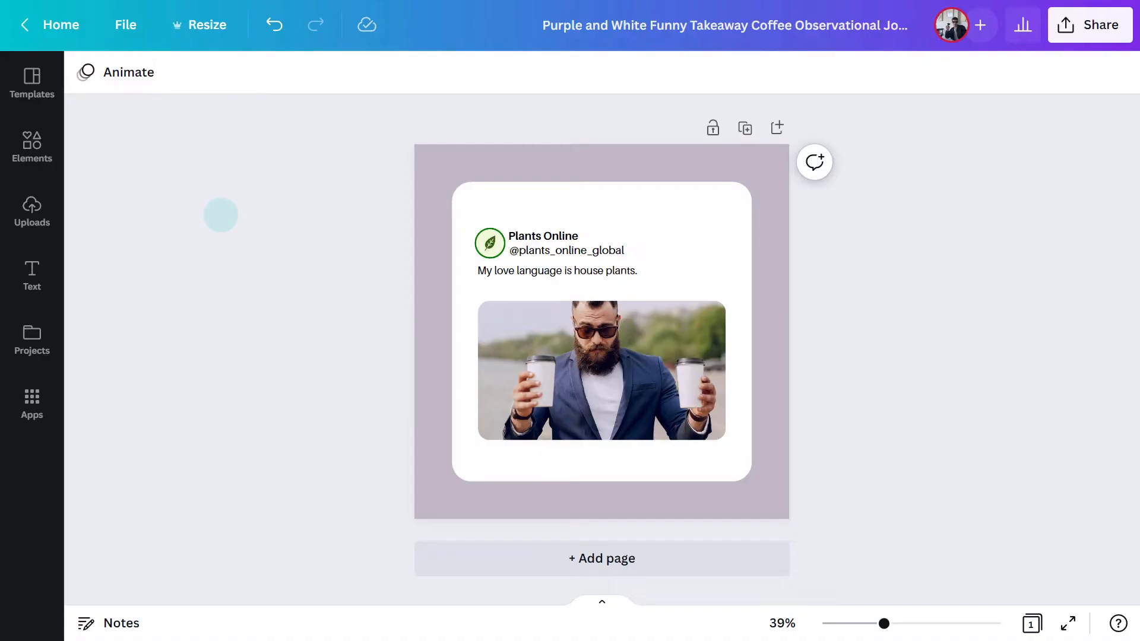
Step: Search the photo elements for "house plant lady" and replace the coffee photo with the woman holding a potted plant
left_click(32, 148)
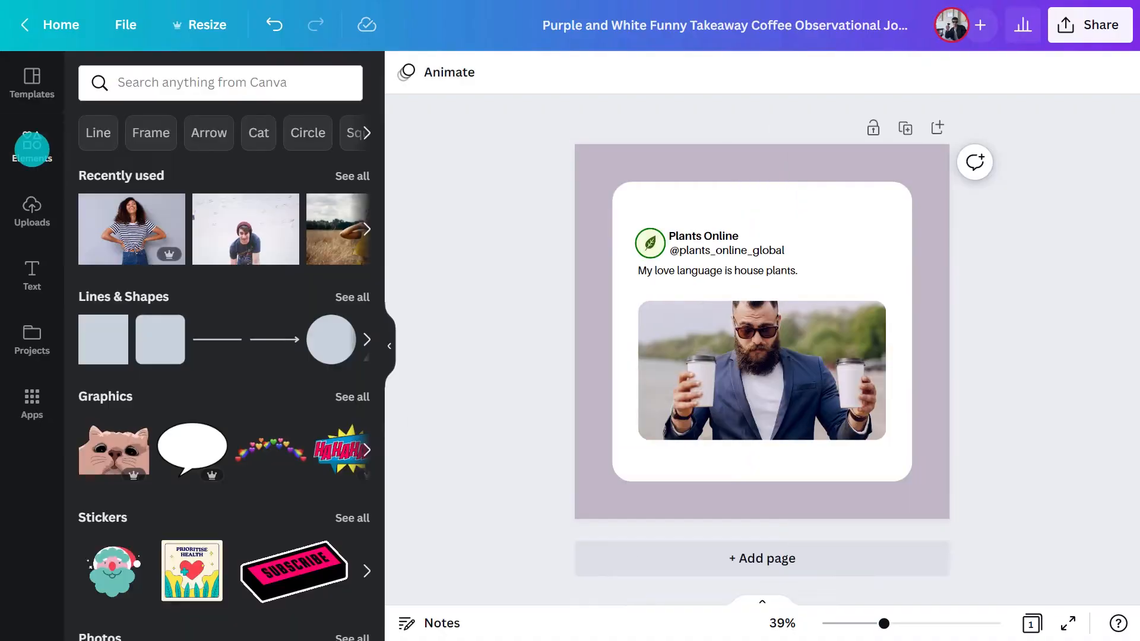
left_click(161, 82)
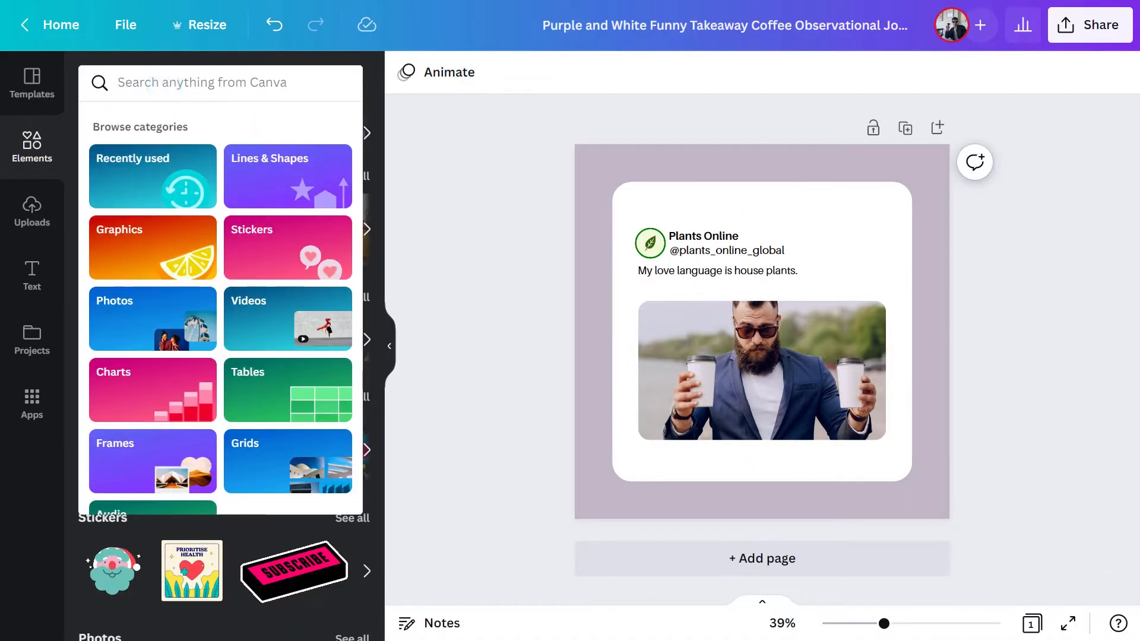
type("house plant lady")
key("Return")
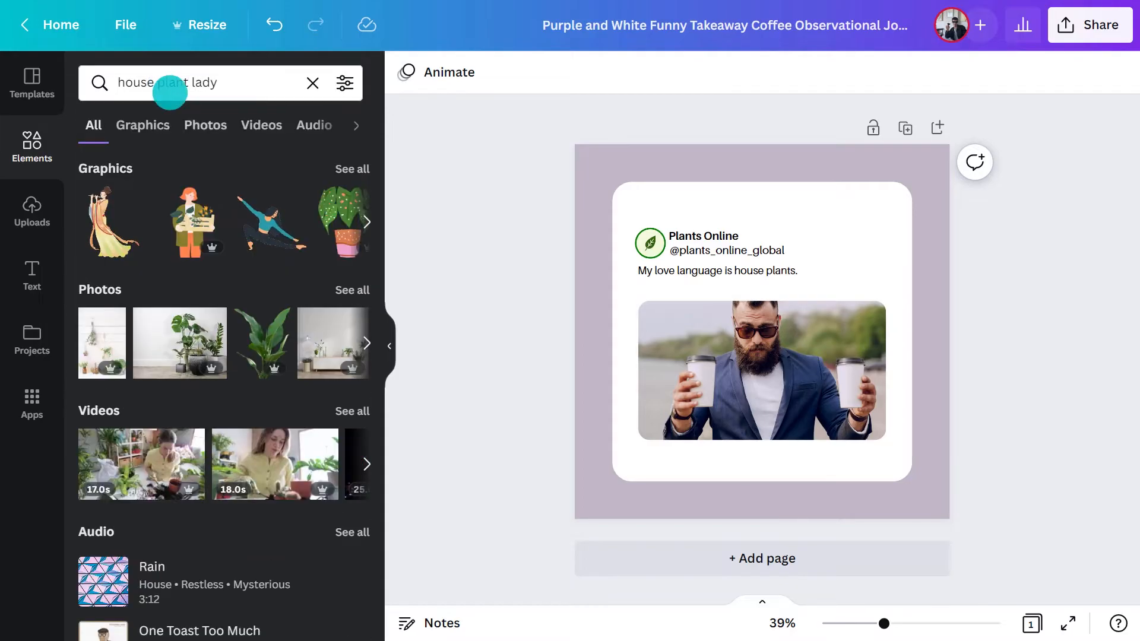
left_click(197, 119)
scroll(371, 195, "down", 10)
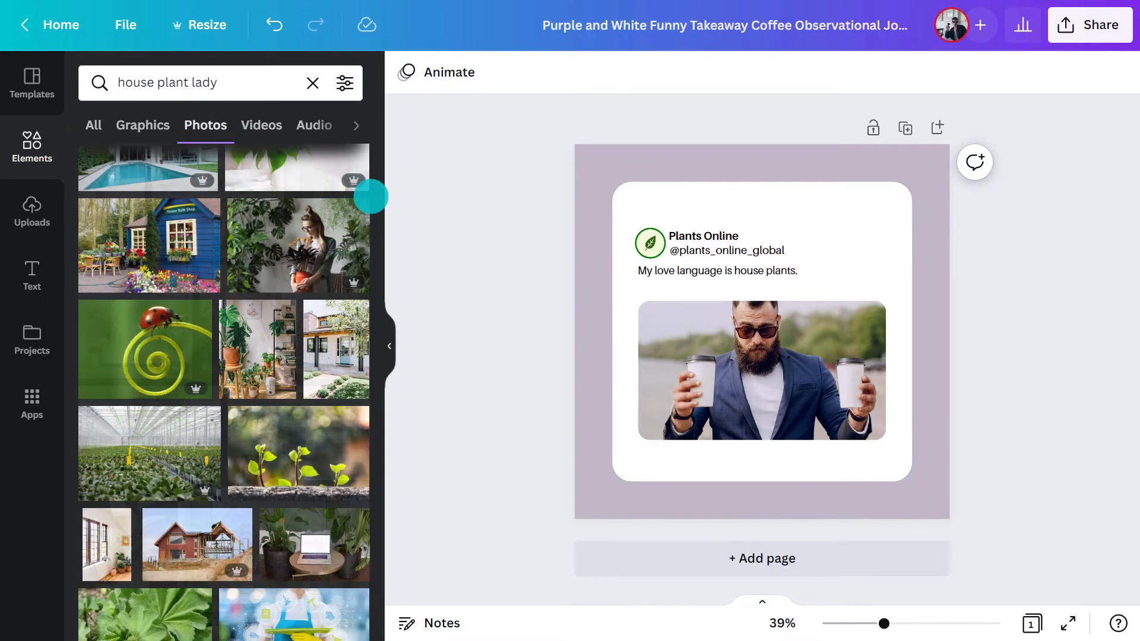
left_click_drag(332, 225, 677, 327)
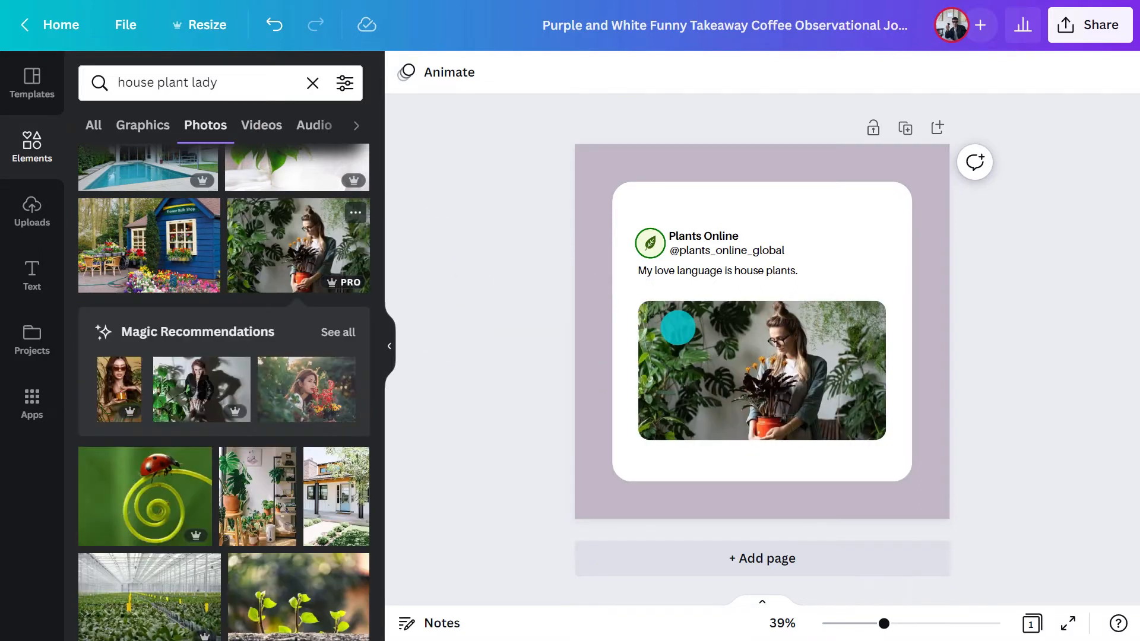
Step: Search the graphics for "green gradient" and apply the light-to-dark green gradient as the page background
left_click(313, 83)
type("gr")
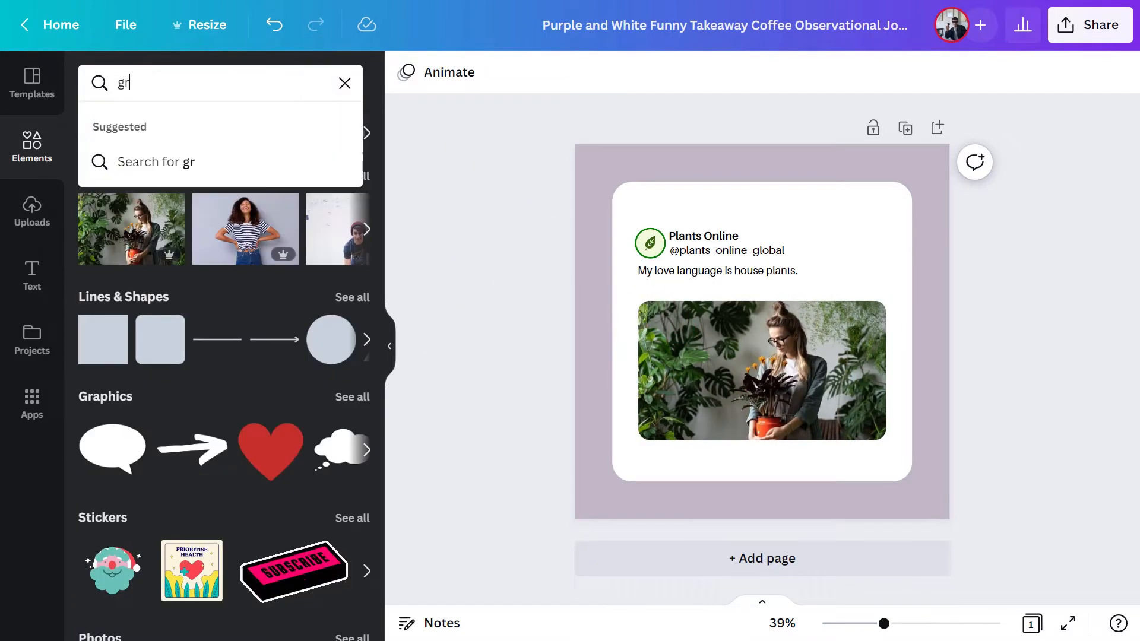
type("een gradient")
key("Return")
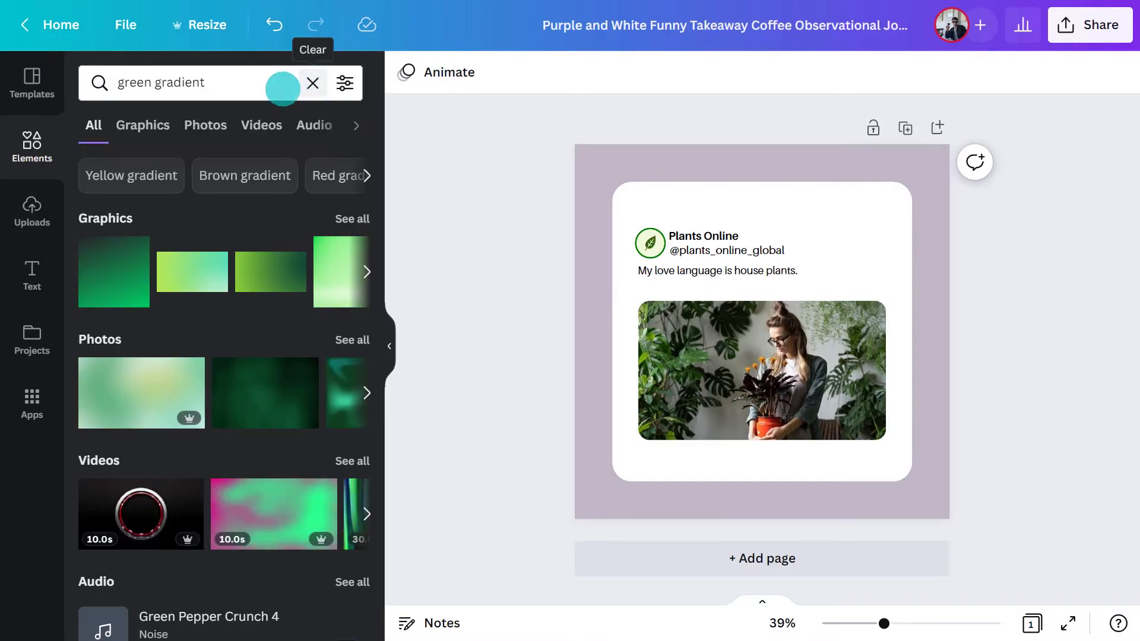
left_click(145, 124)
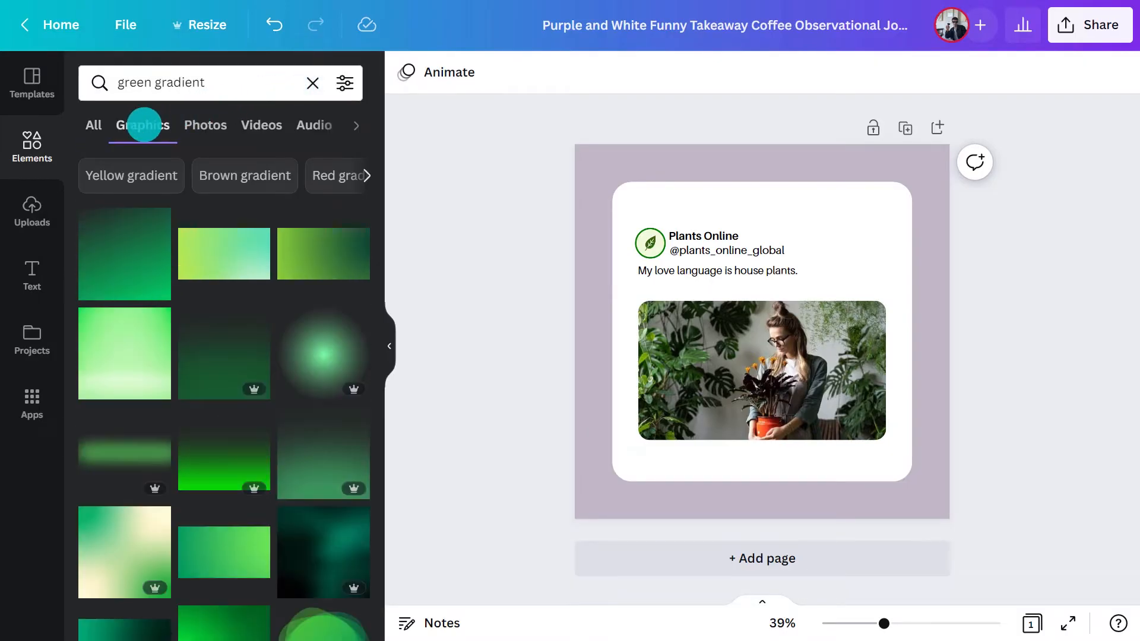
left_click_drag(298, 234, 587, 252)
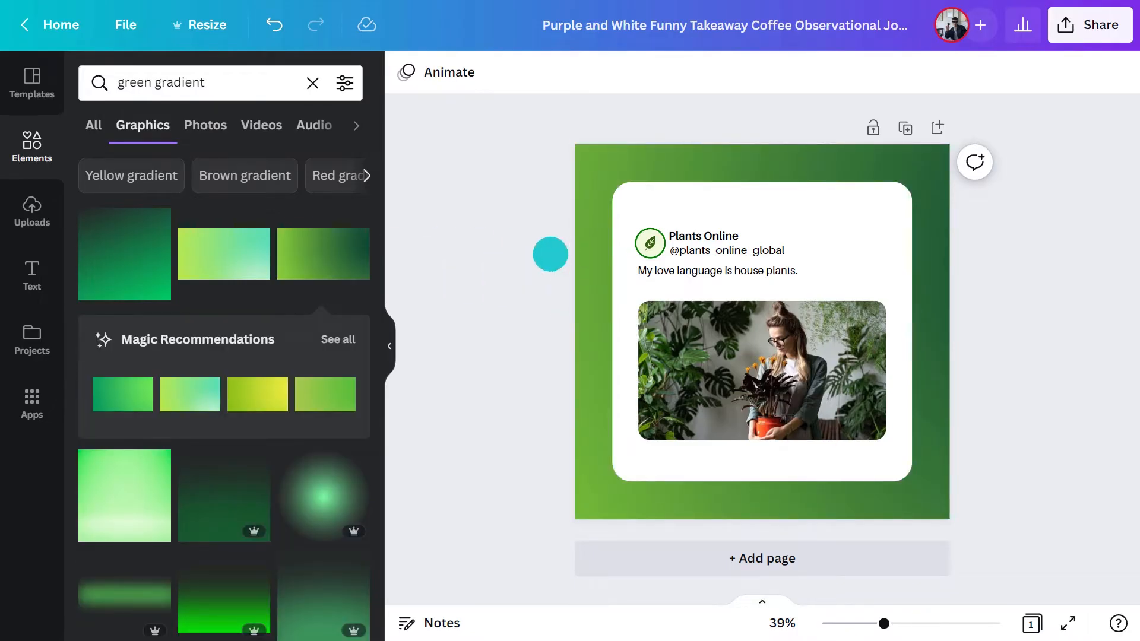
Step: Try recolouring an added yellow-to-green gradient graphic with purple, pink and coral red, and delete it from the design
left_click(354, 254)
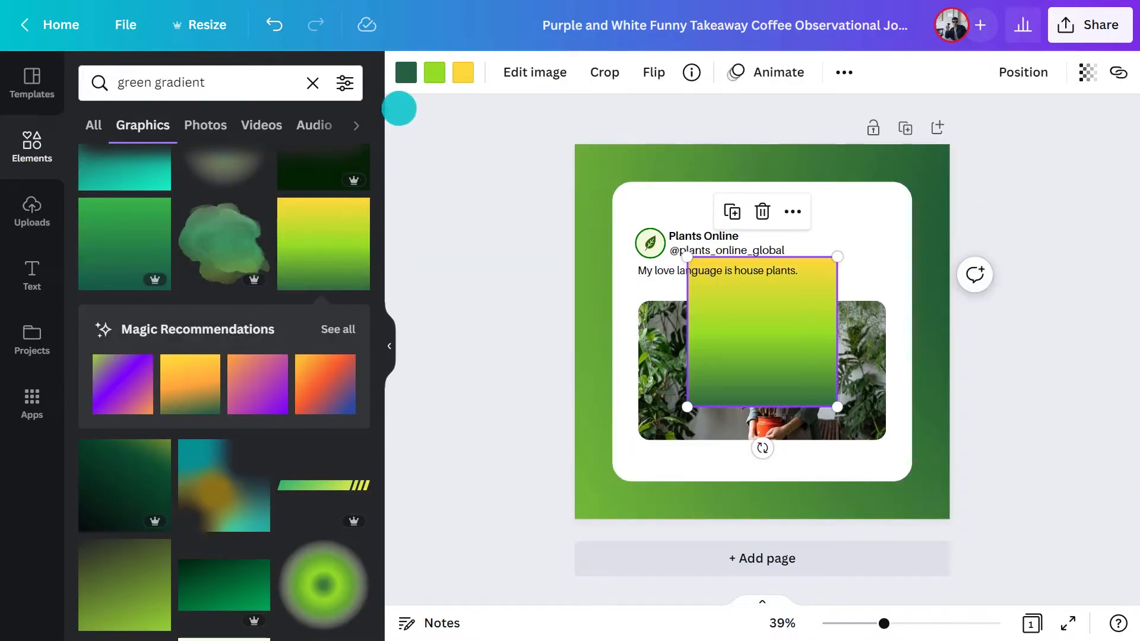
left_click(406, 72)
scroll(369, 226, "down", 3)
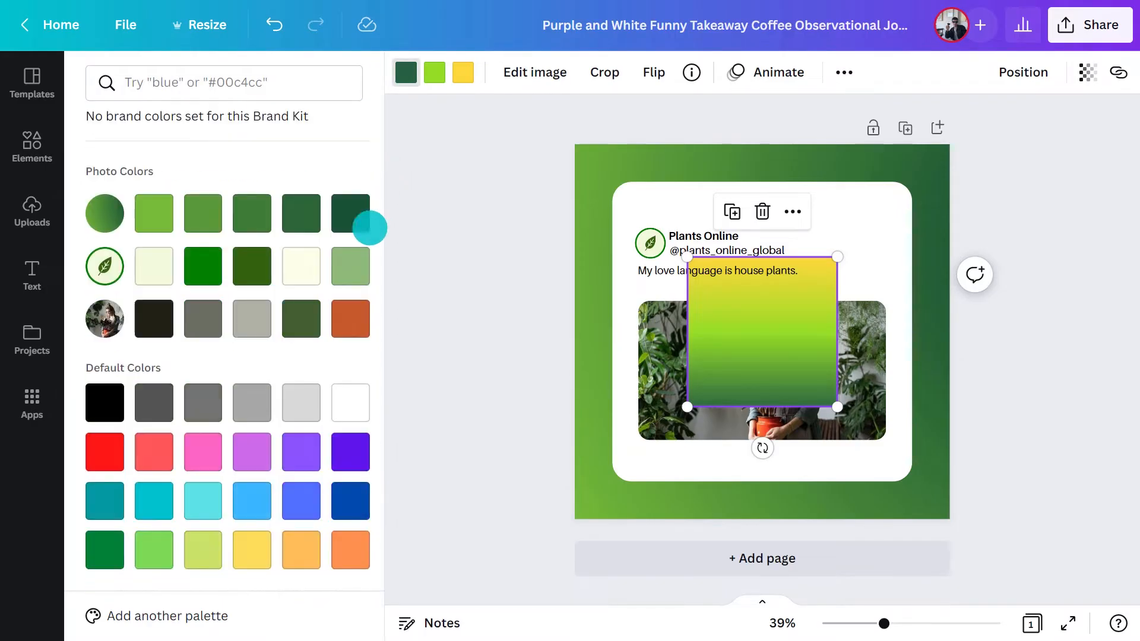
left_click(250, 445)
left_click(438, 72)
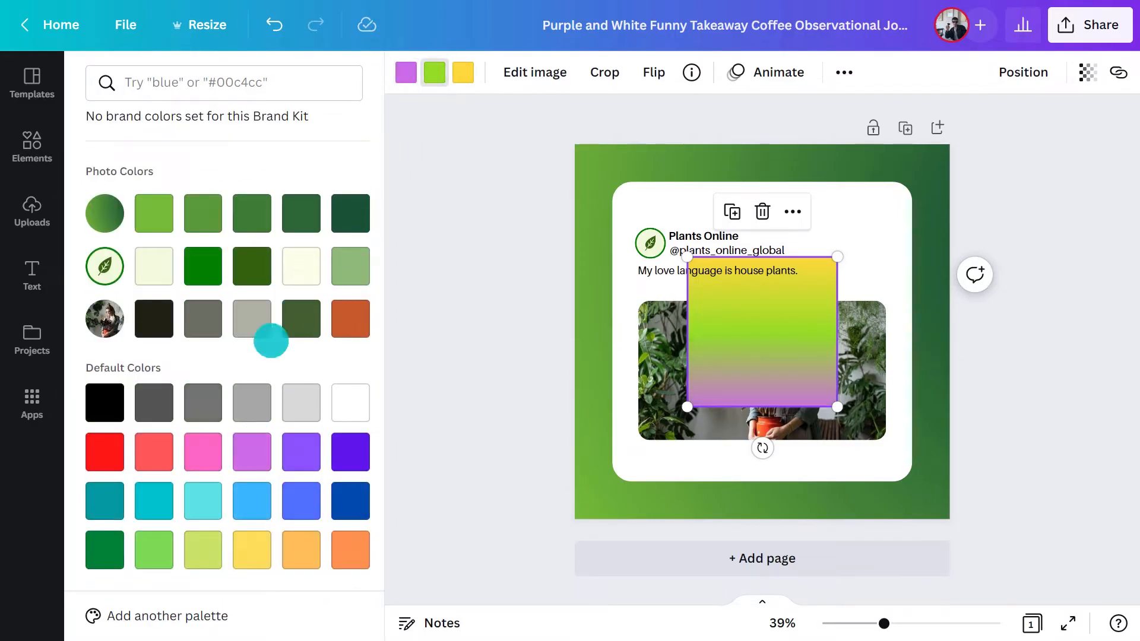
left_click(204, 446)
left_click(463, 72)
left_click(154, 450)
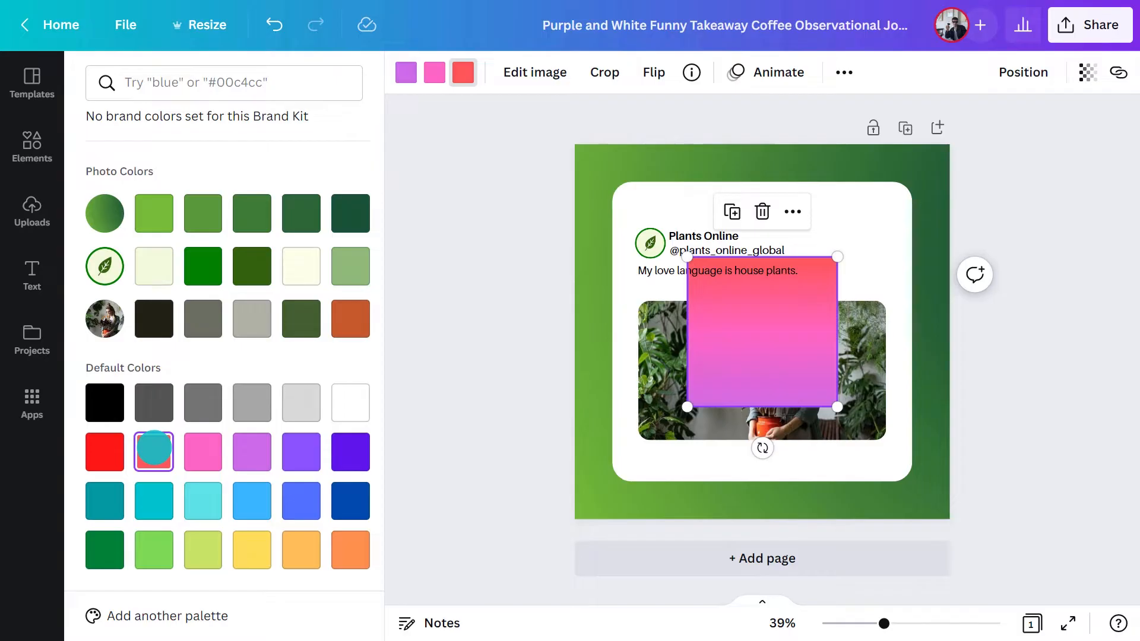
left_click(762, 211)
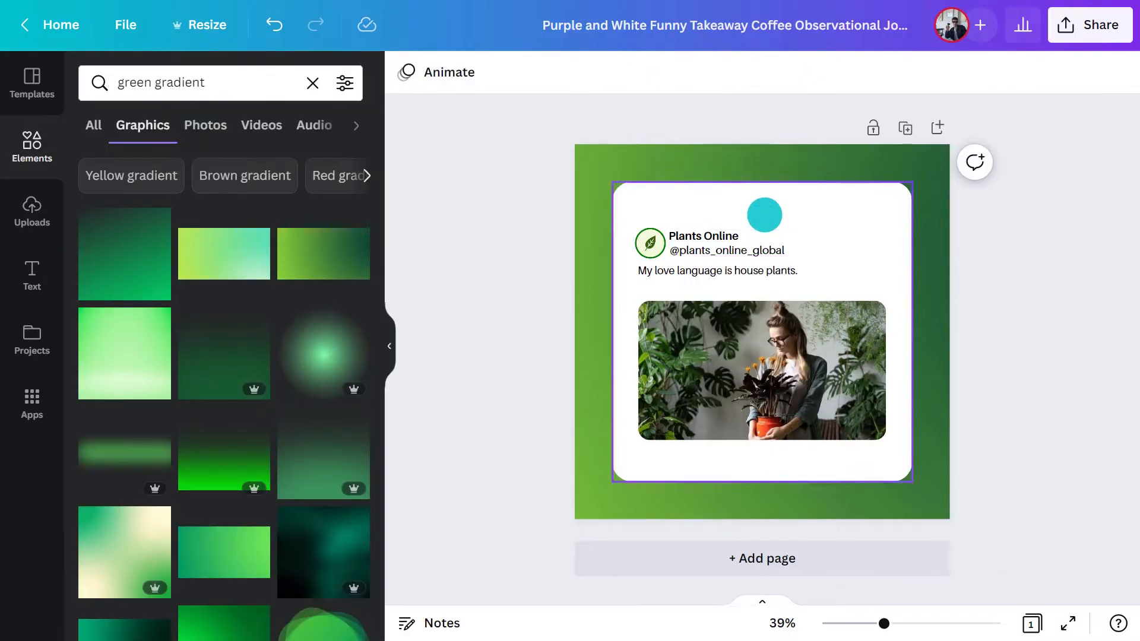
left_click(392, 343)
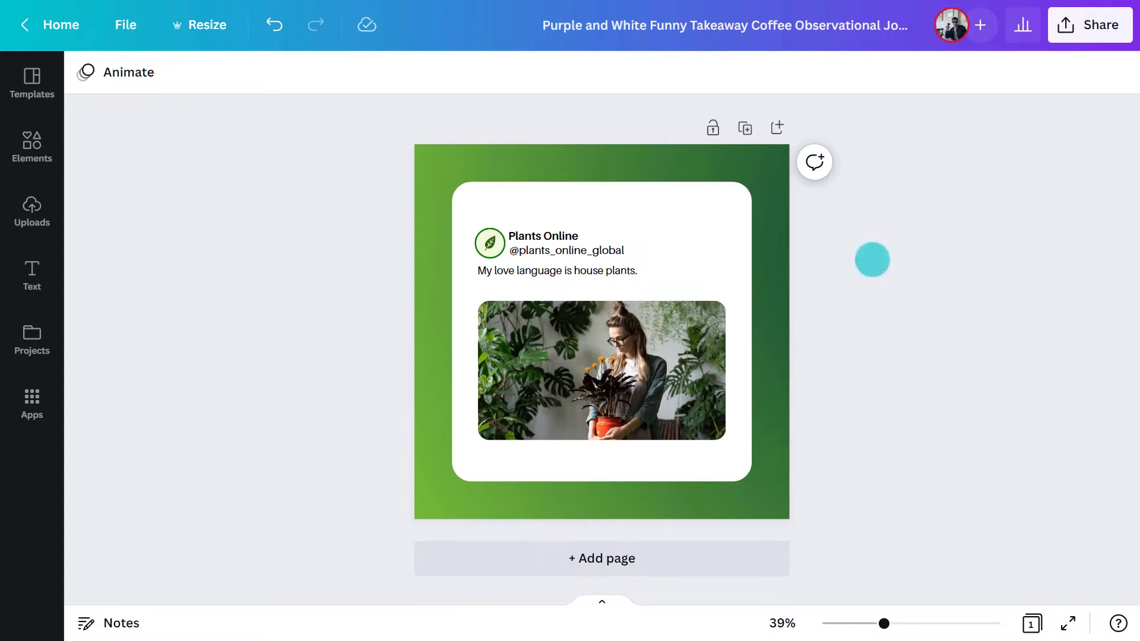
Step: Download the finished meme as a JPG at size 1 and quality 80, and dismiss the download notices
left_click(1080, 29)
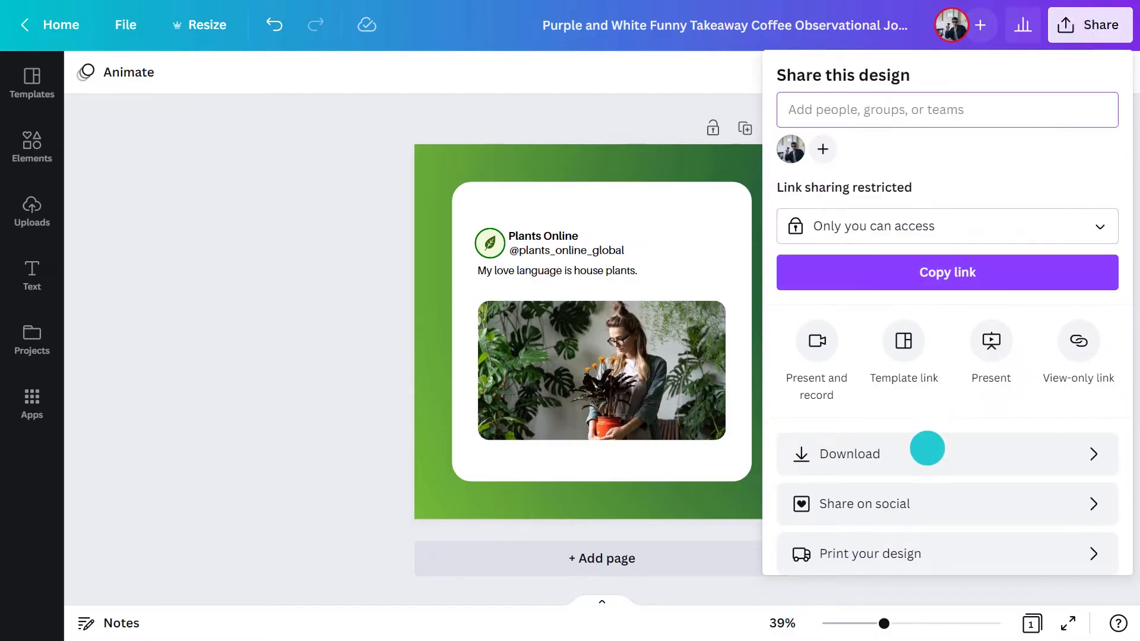
left_click(927, 449)
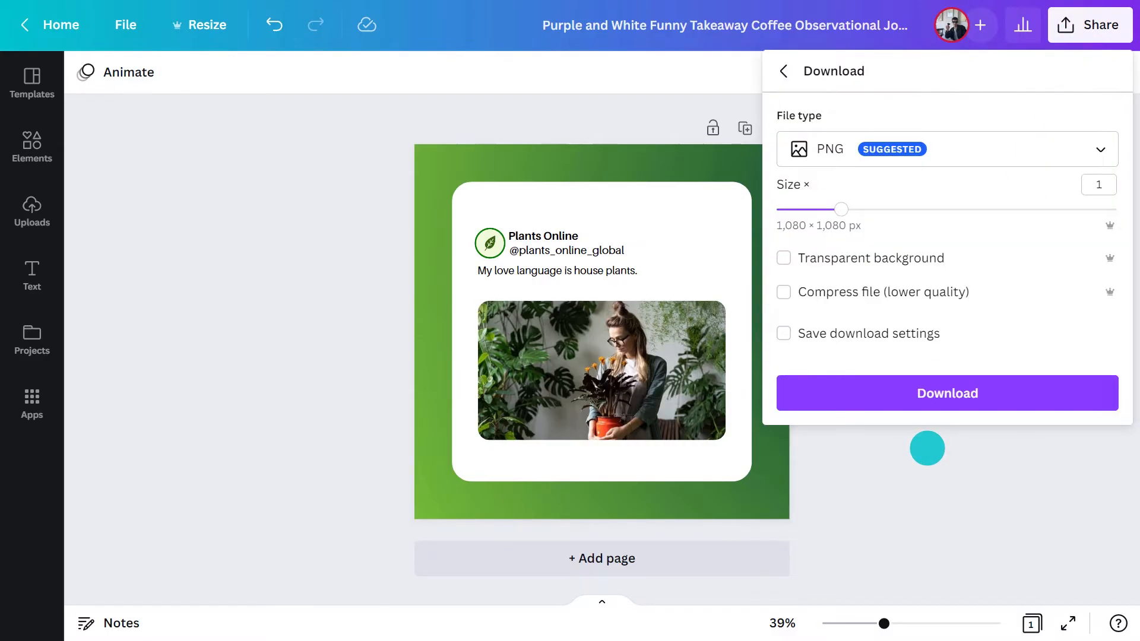
left_click(931, 151)
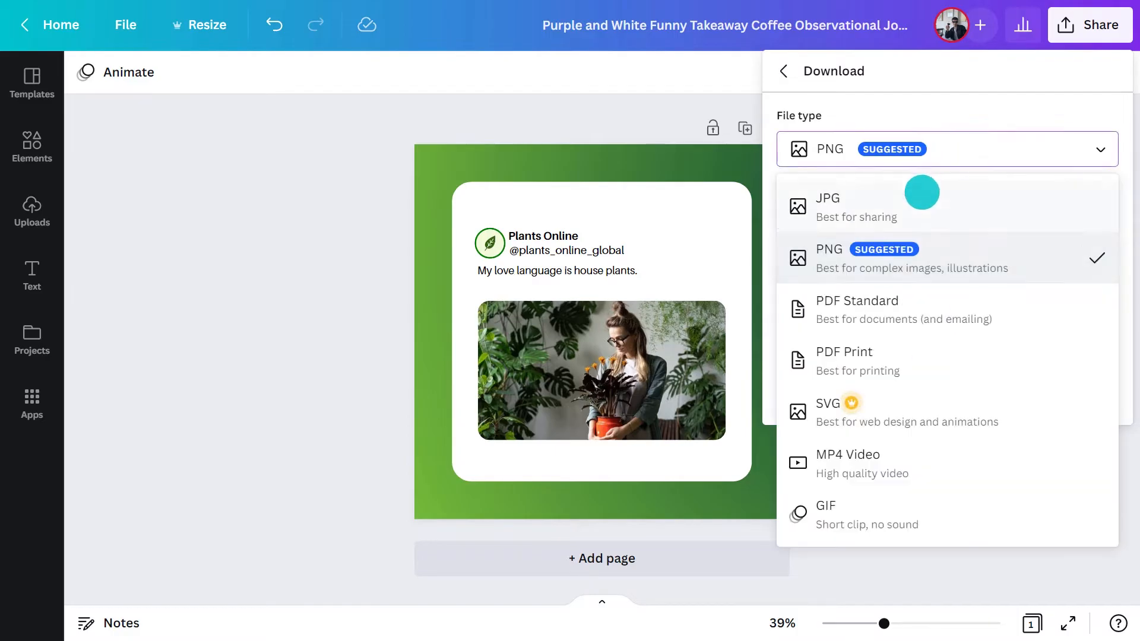
left_click(922, 192)
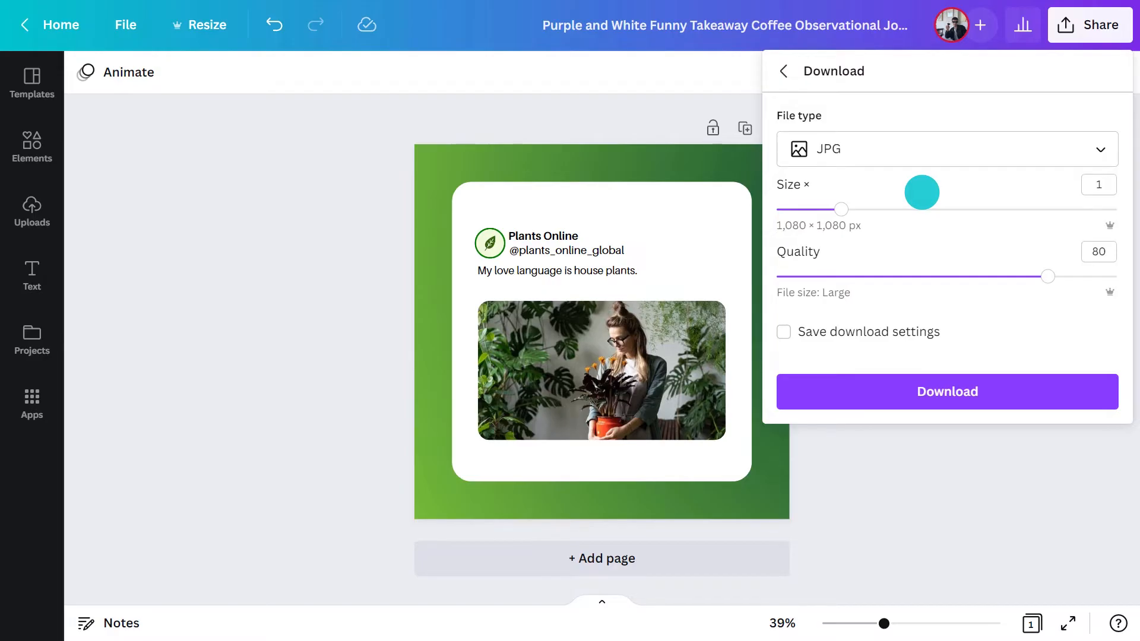
left_click(936, 399)
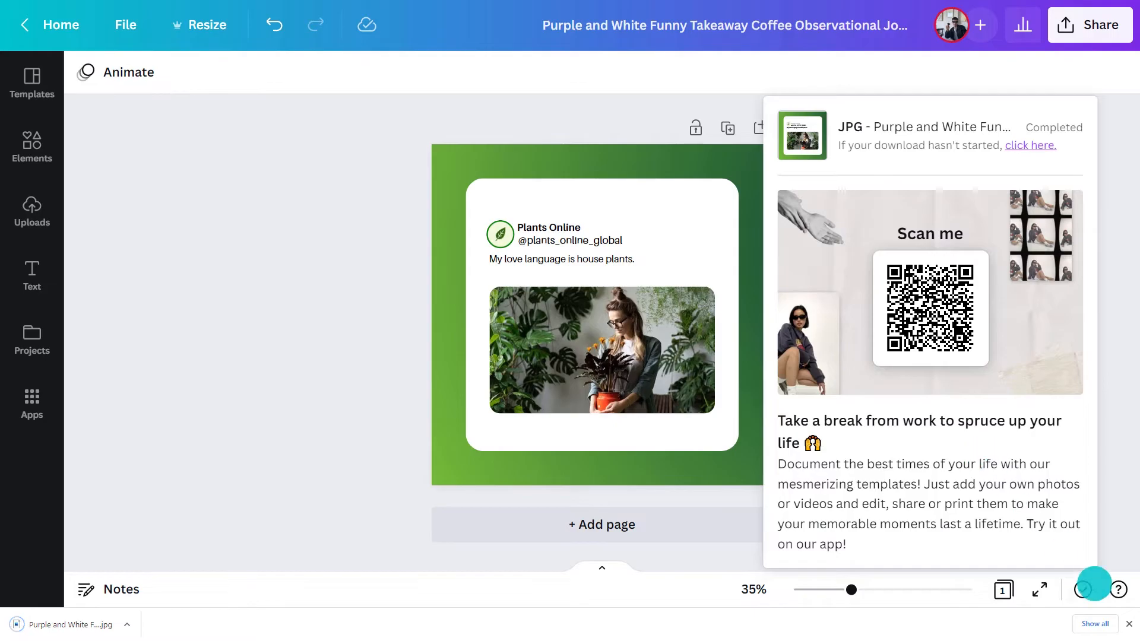
left_click(1129, 624)
left_click(1075, 623)
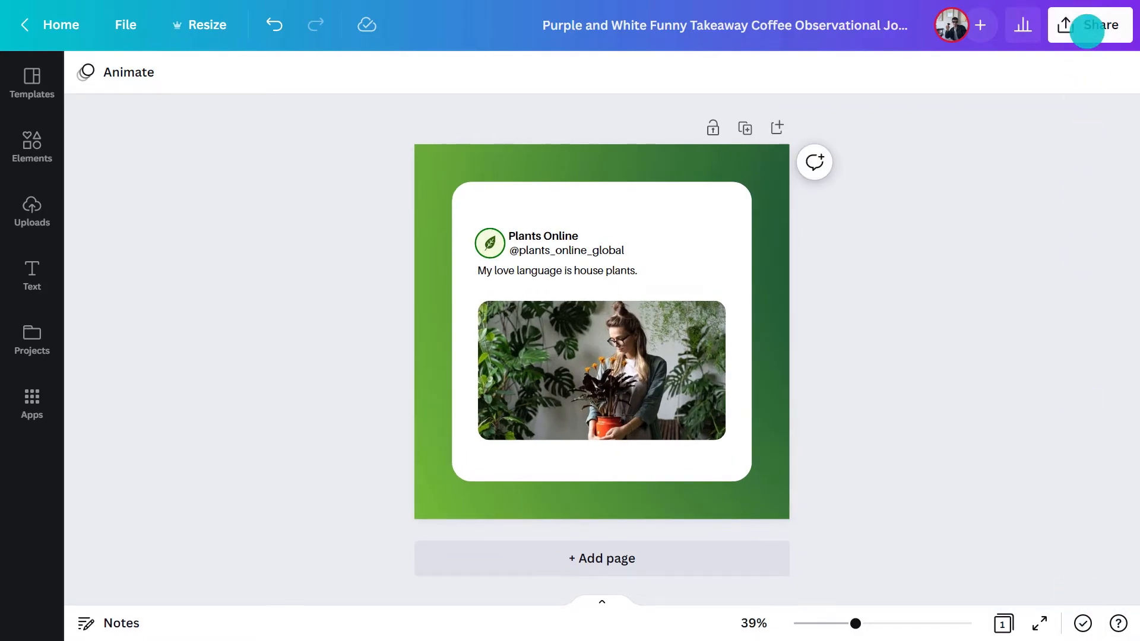
Step: Share the finished meme to Instagram Business and start connecting the account via Facebook
left_click(1086, 27)
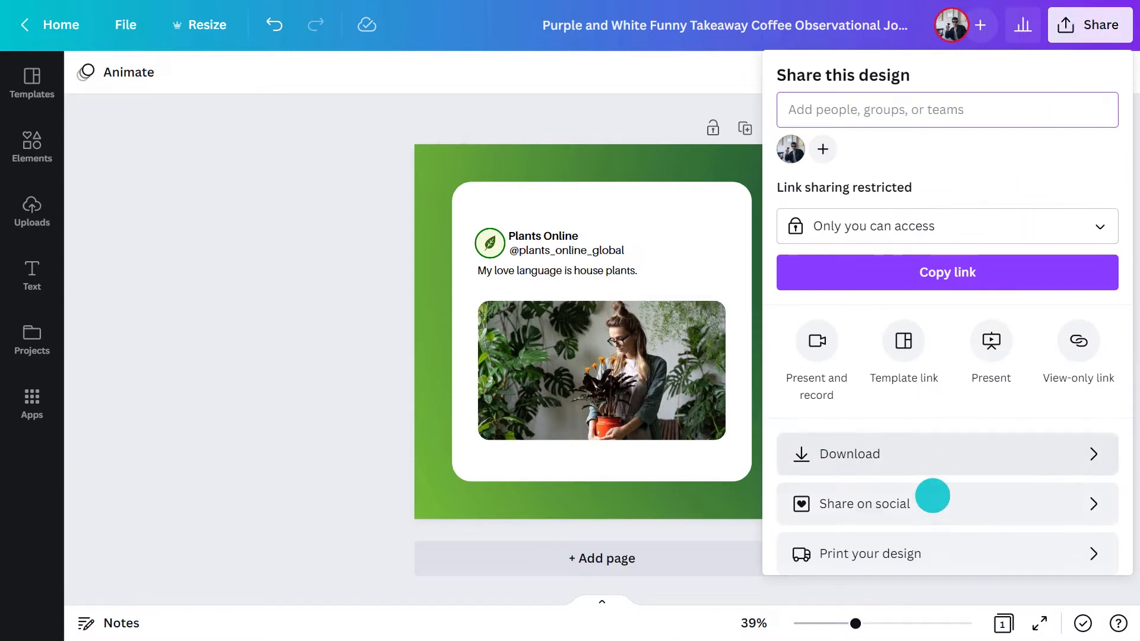
left_click(931, 502)
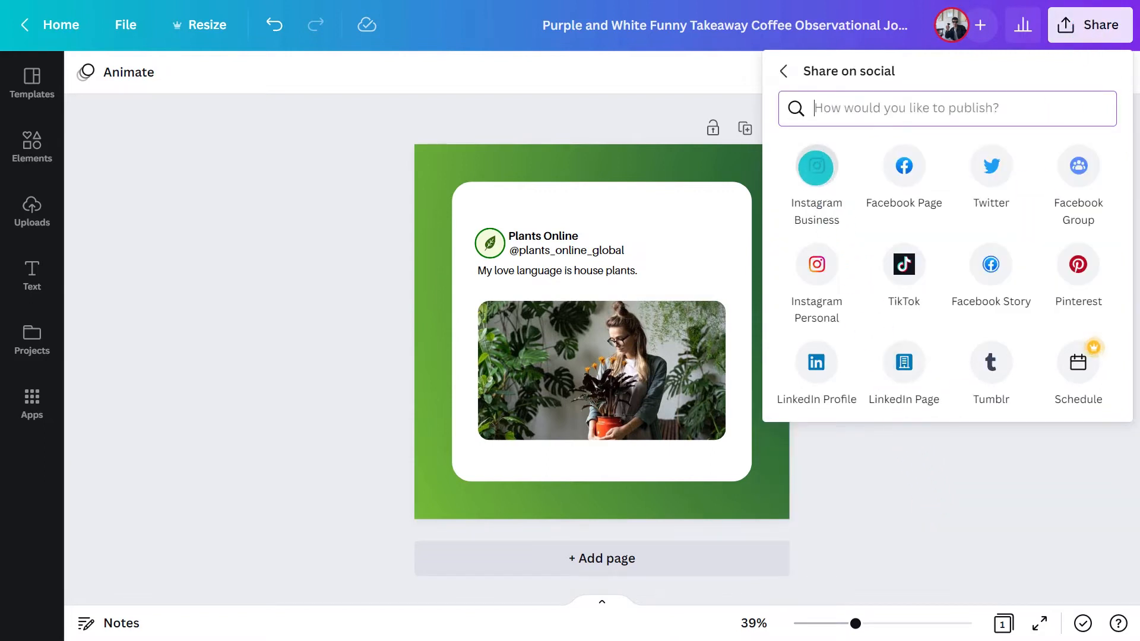
left_click(816, 165)
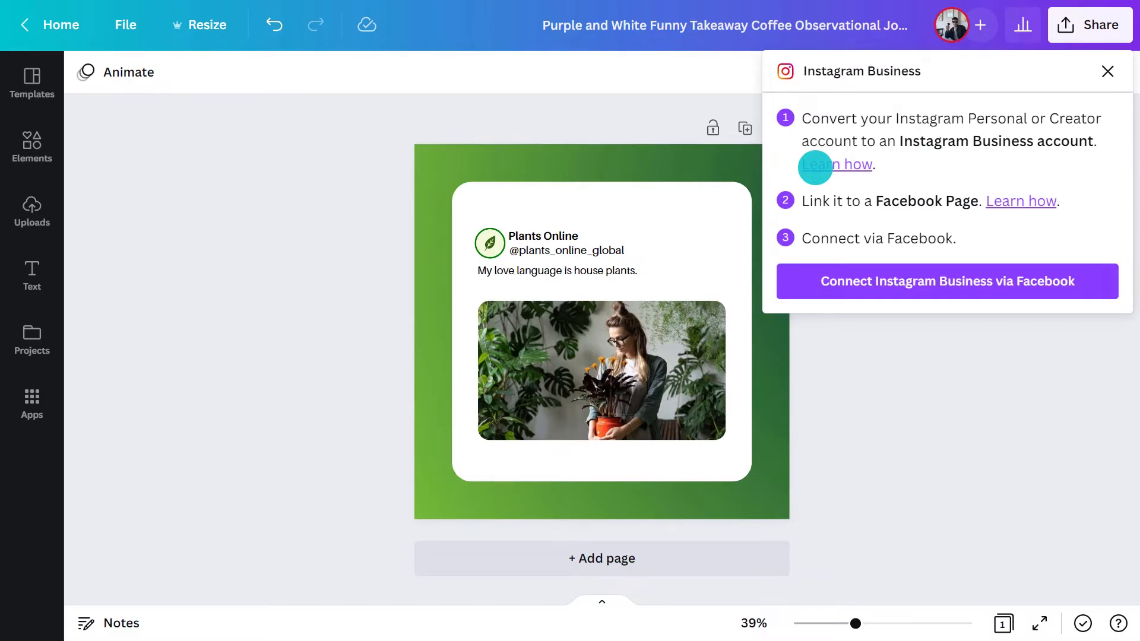
left_click(881, 281)
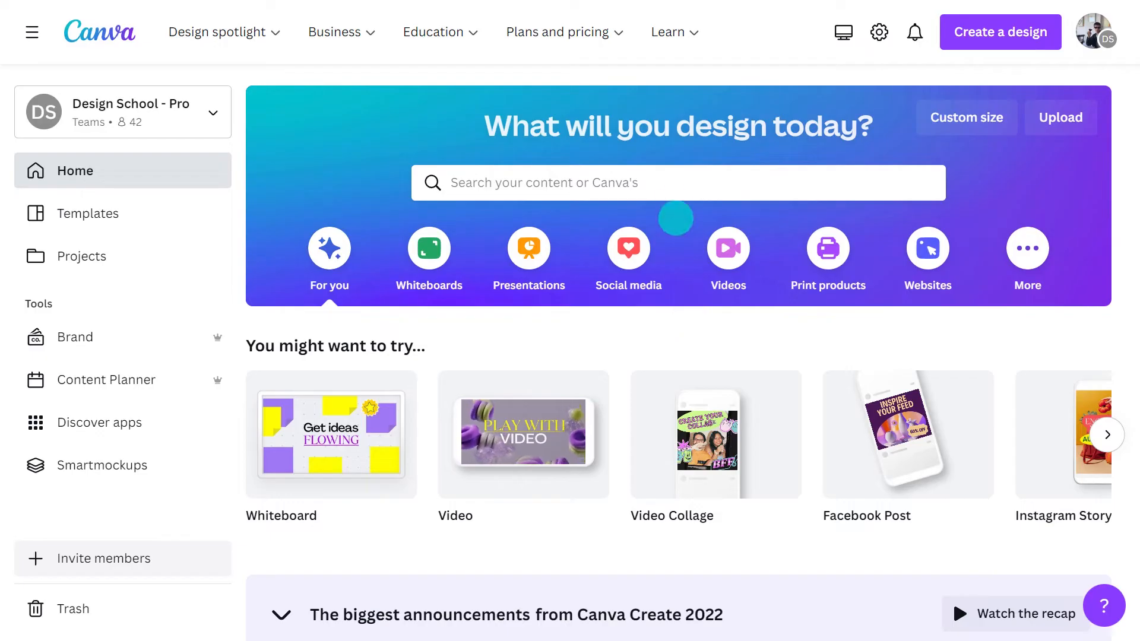
Step: Search the Canva templates for "pie chart meme"
left_click(669, 180)
type("pie char")
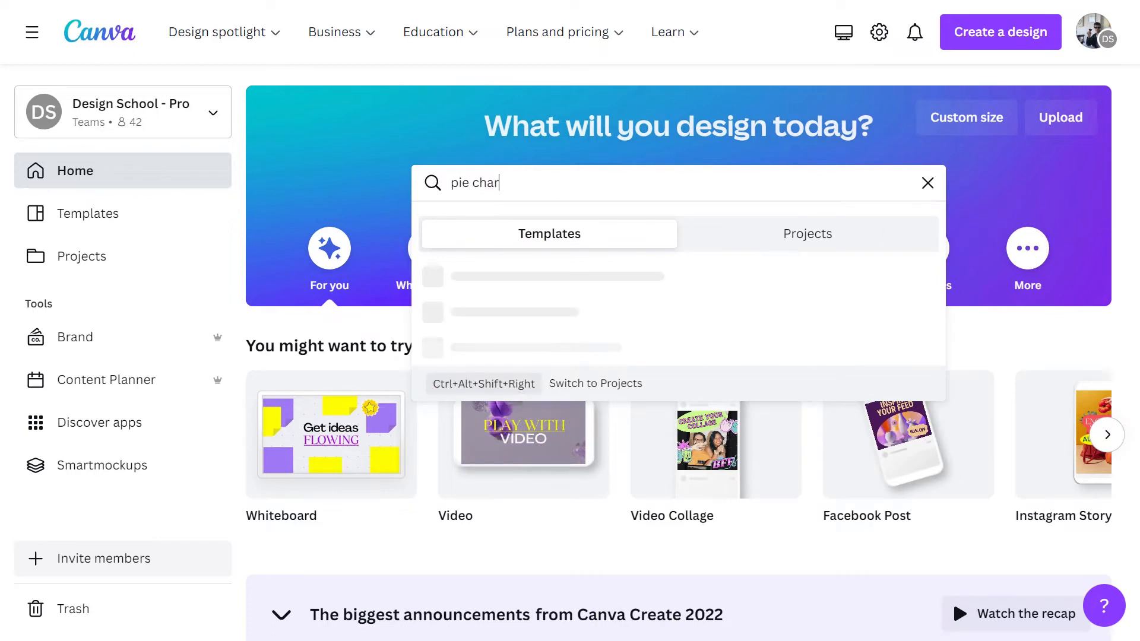
type("t meme")
key("Return")
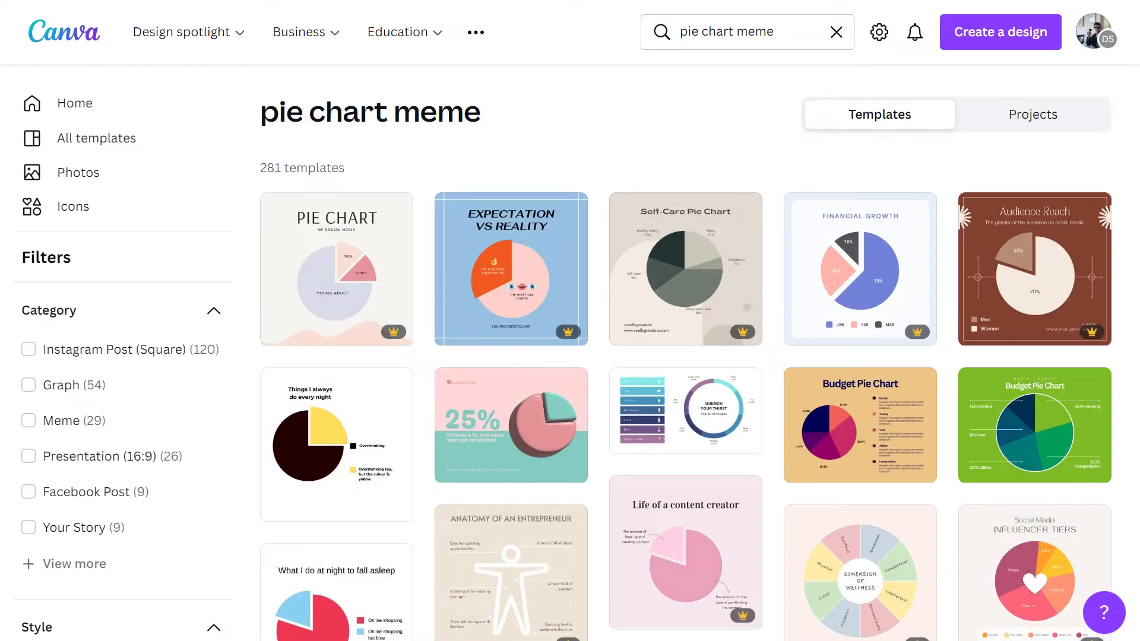
Step: Find the green "Things I do on holidays" donut chart template in the results and open it for editing
scroll(603, 198, "down", 6)
scroll(603, 201, "down", 20)
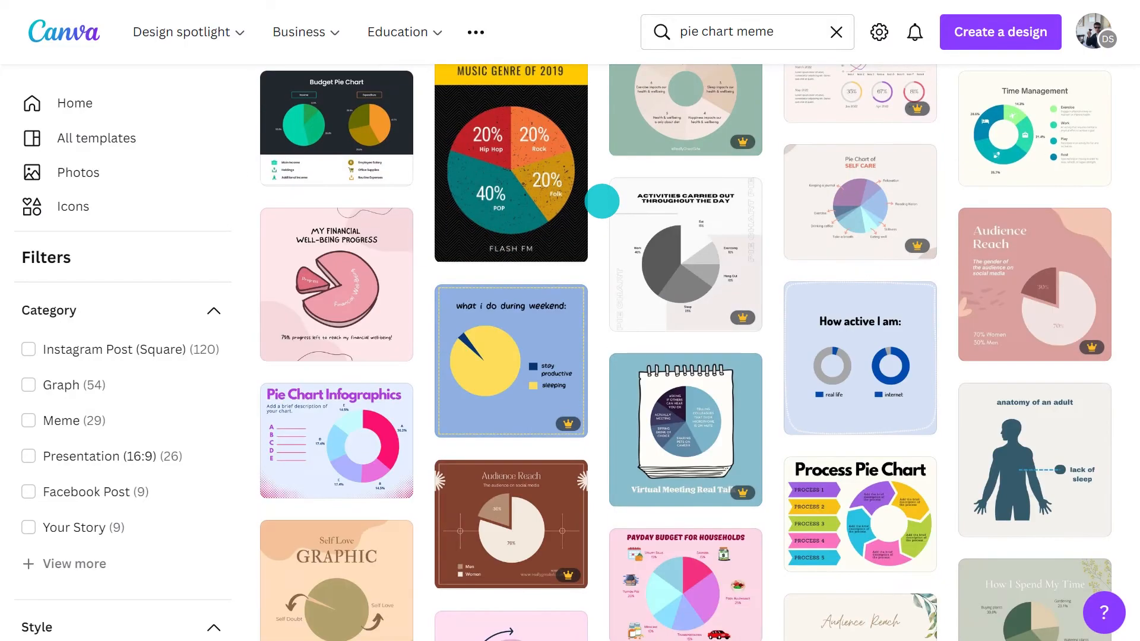
scroll(602, 201, "down", 8)
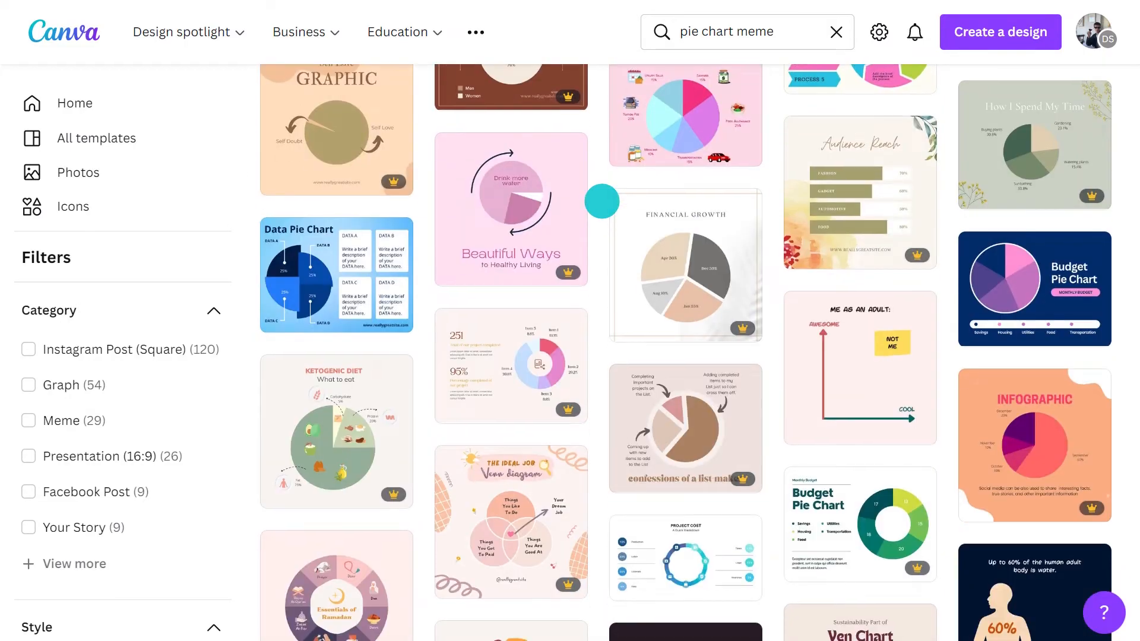
scroll(602, 201, "down", 7)
scroll(602, 201, "down", 7)
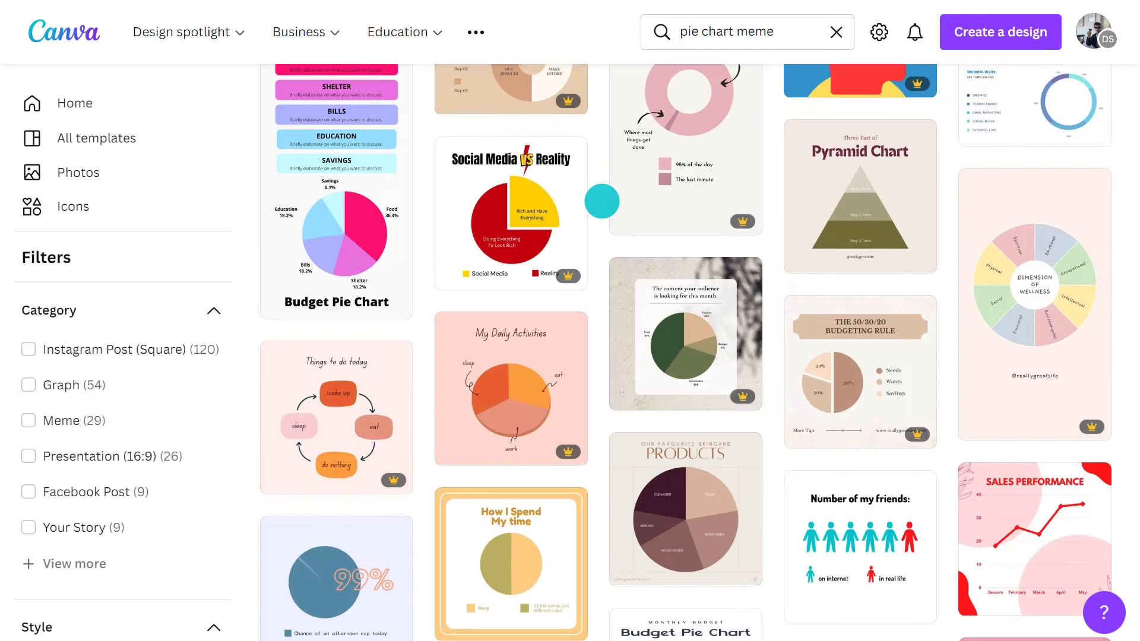
scroll(602, 201, "down", 7)
scroll(602, 201, "down", 7)
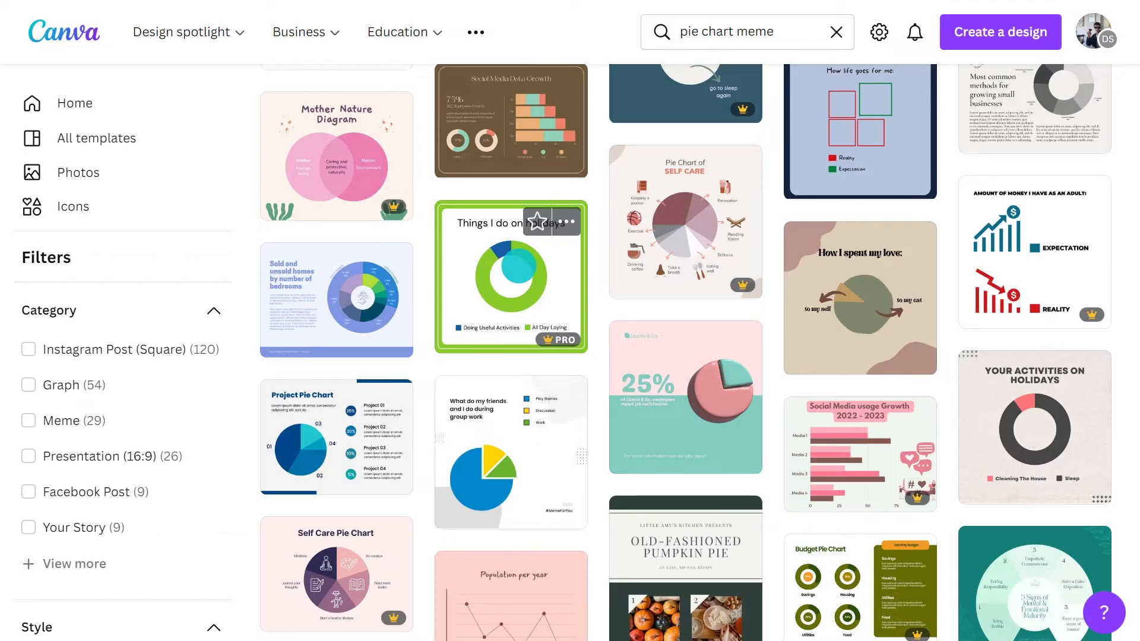
left_click(516, 266)
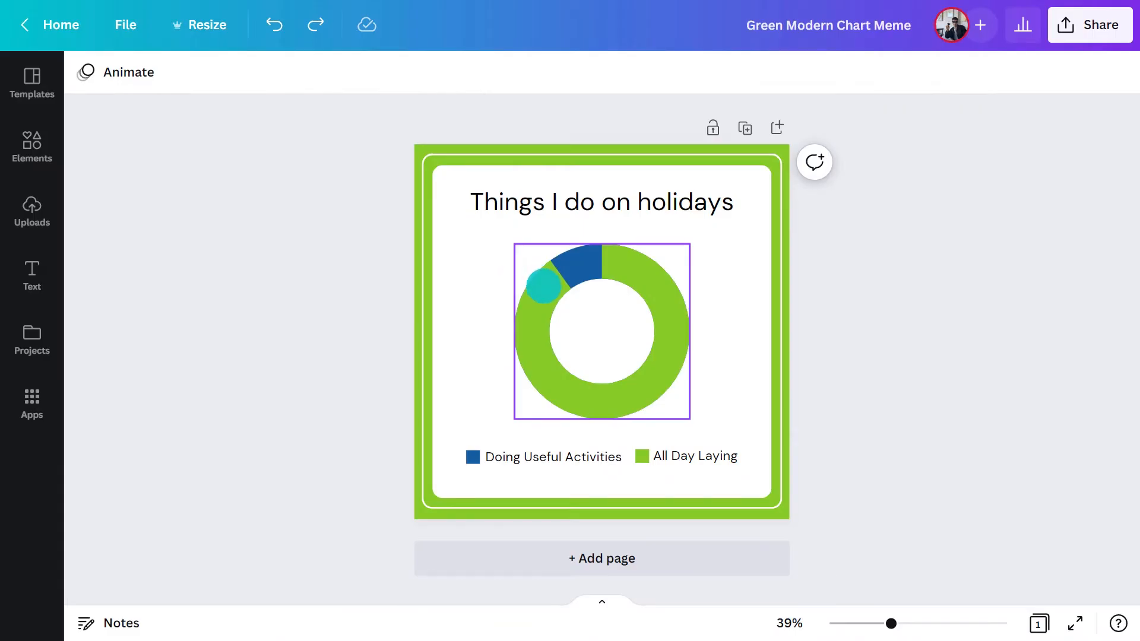
Step: Delete the template's donut chart and add an editable pie chart from the chart elements
left_click(543, 286)
left_click(759, 197)
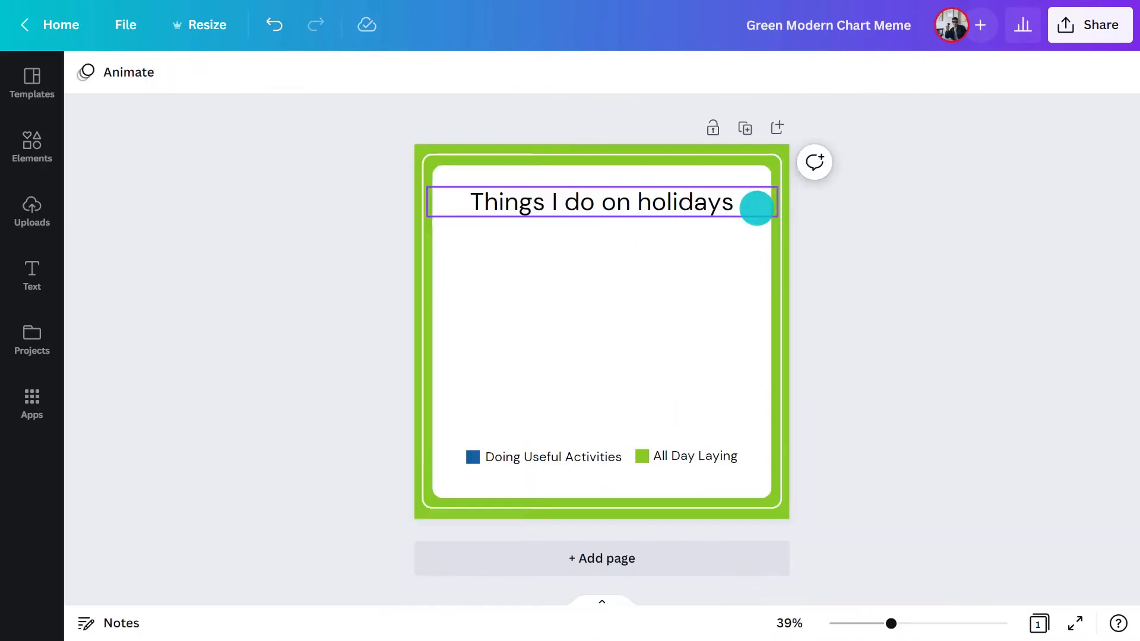
left_click(37, 146)
scroll(374, 245, "down", 5)
scroll(374, 245, "down", 9)
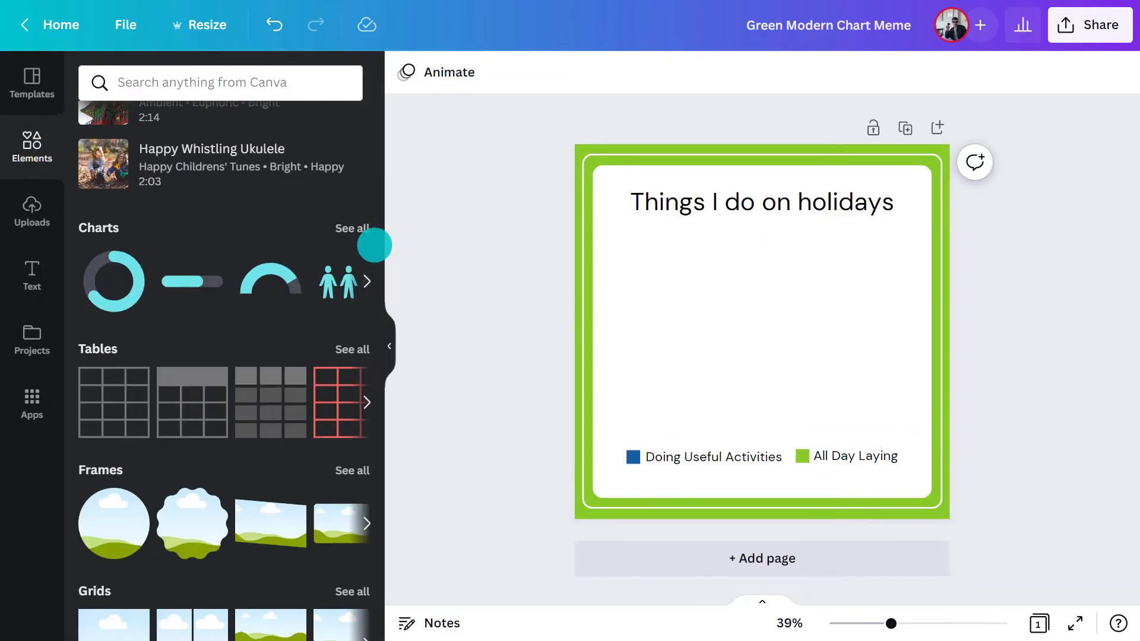
left_click(357, 230)
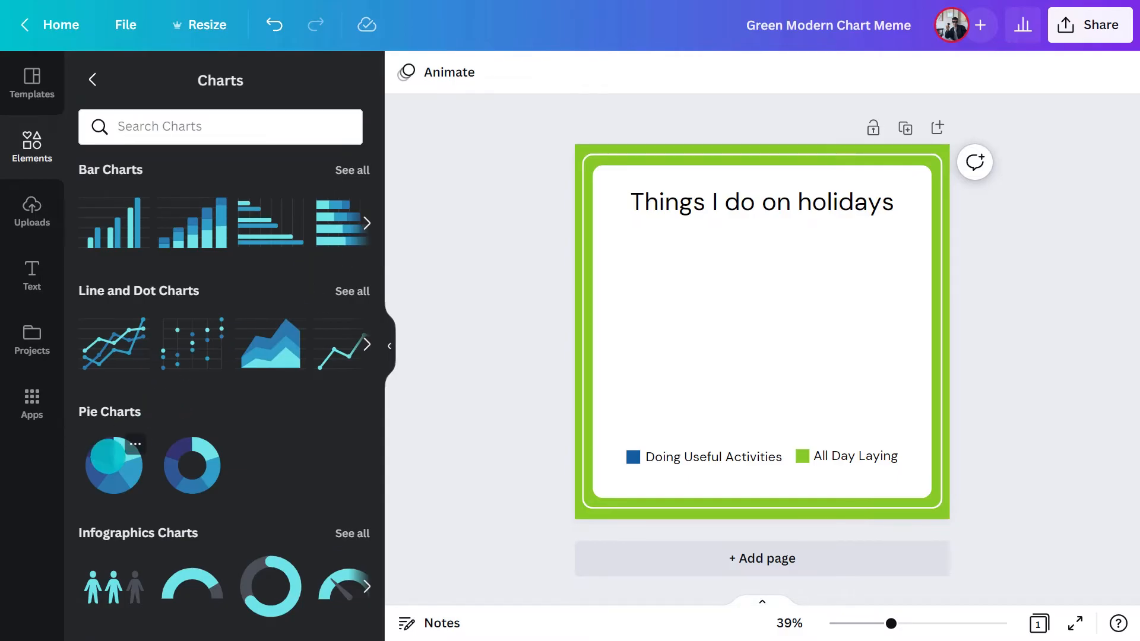
left_click(108, 456)
Step: Remove the Item 4 and Item 3 rows from the pie chart data and set Item 2 to 90
left_click(83, 361)
left_click(44, 310)
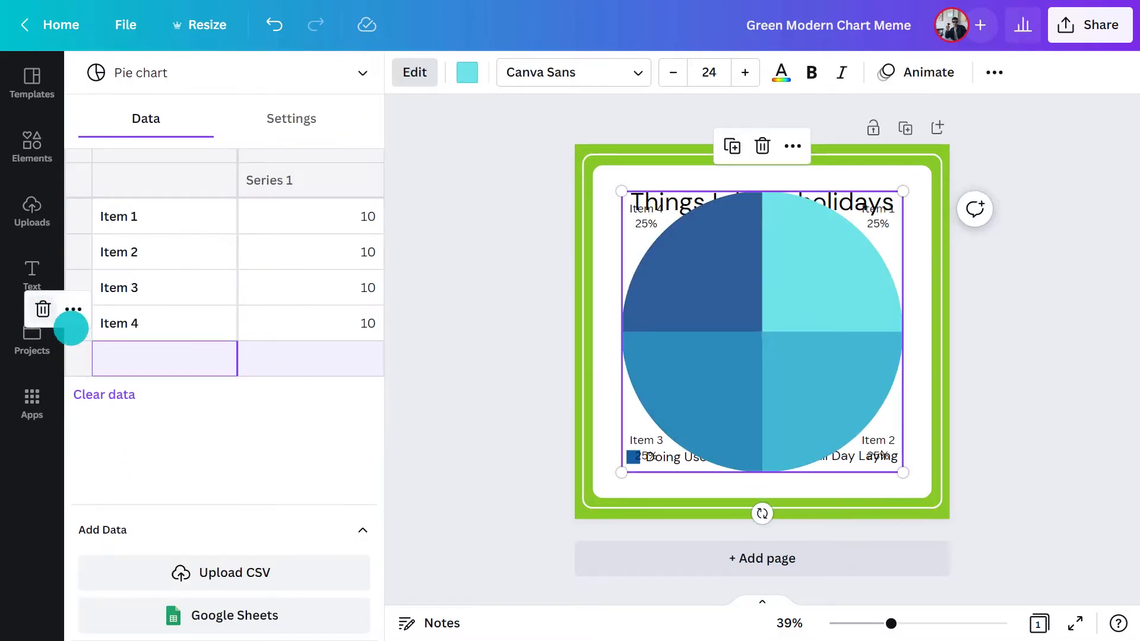
left_click(51, 274)
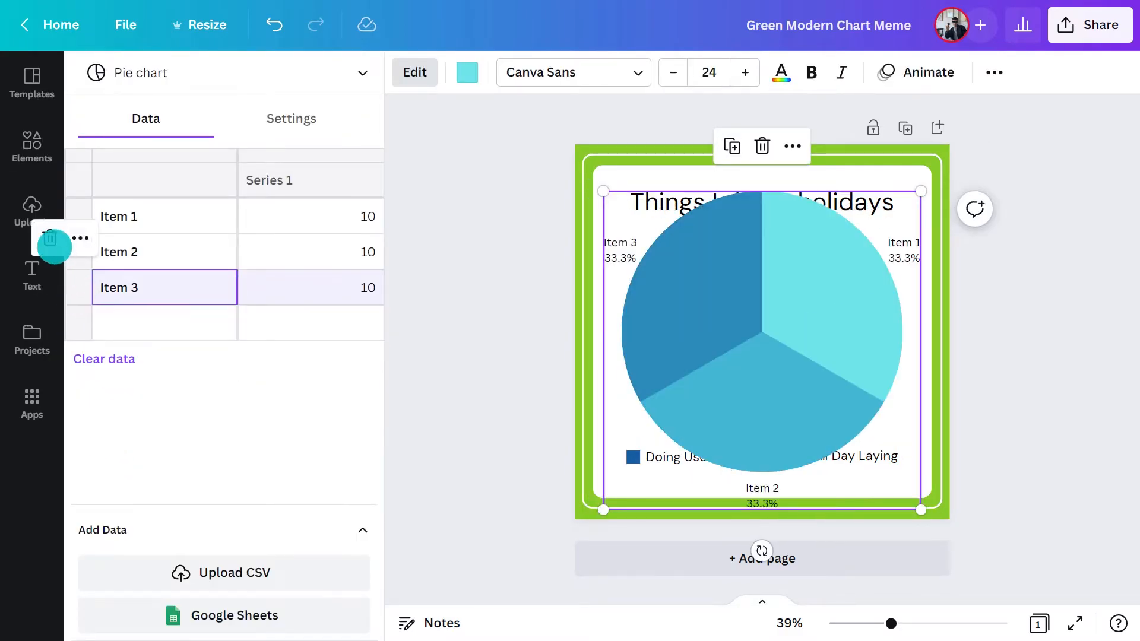
left_click(51, 240)
left_click(360, 252)
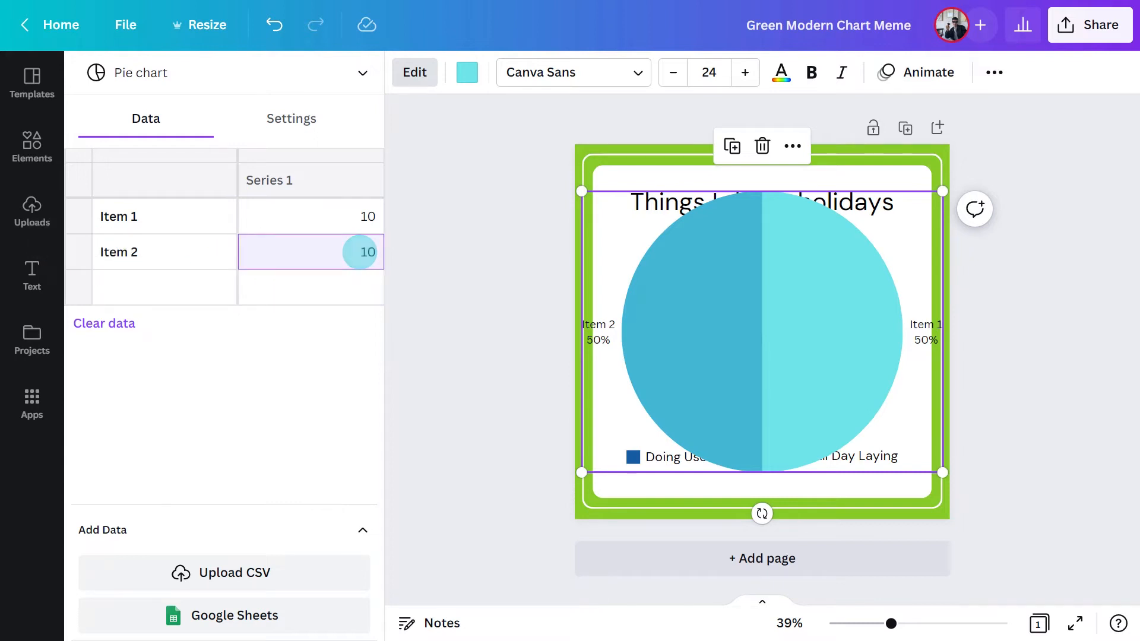
type("90")
key("Return")
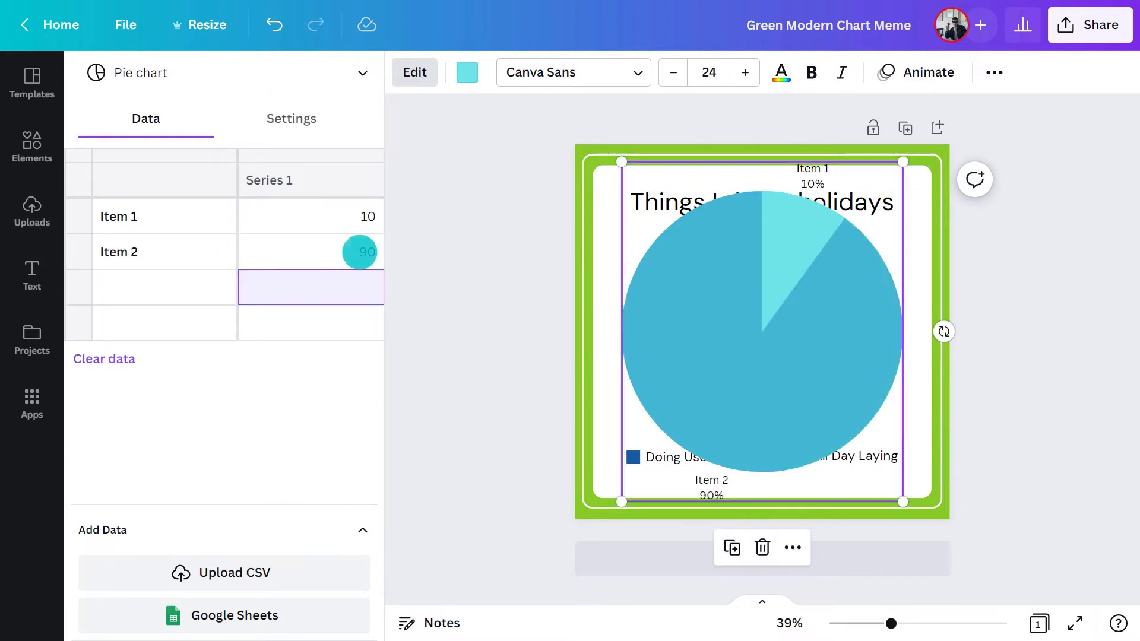
Step: Hide the pie chart's labels and shrink the chart to fit between the title and the legend
left_click(287, 118)
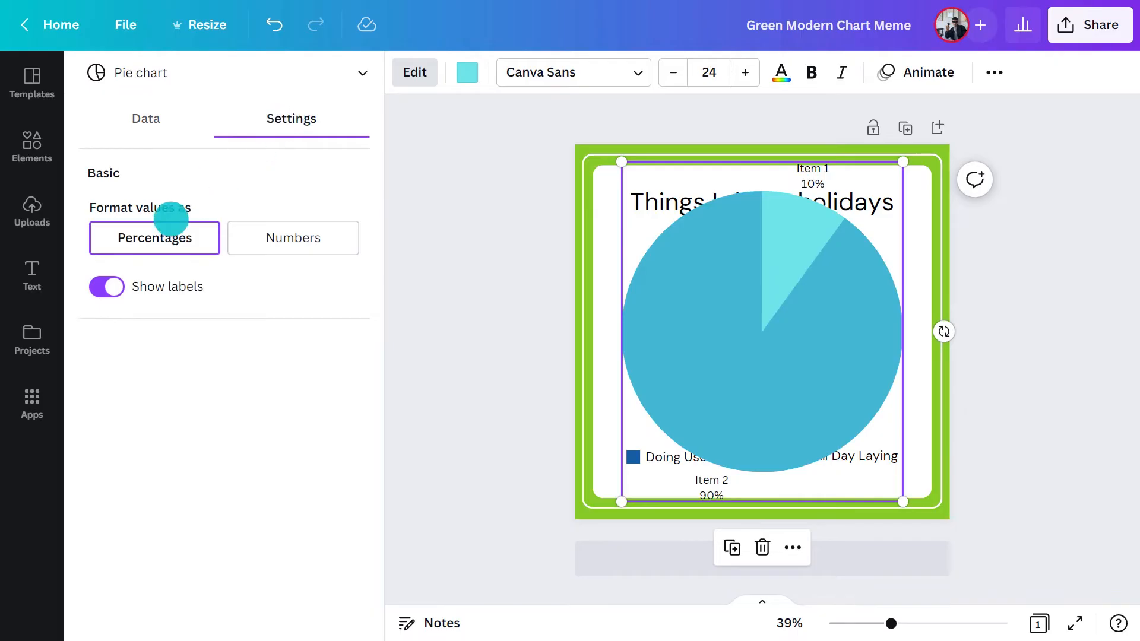
left_click(104, 283)
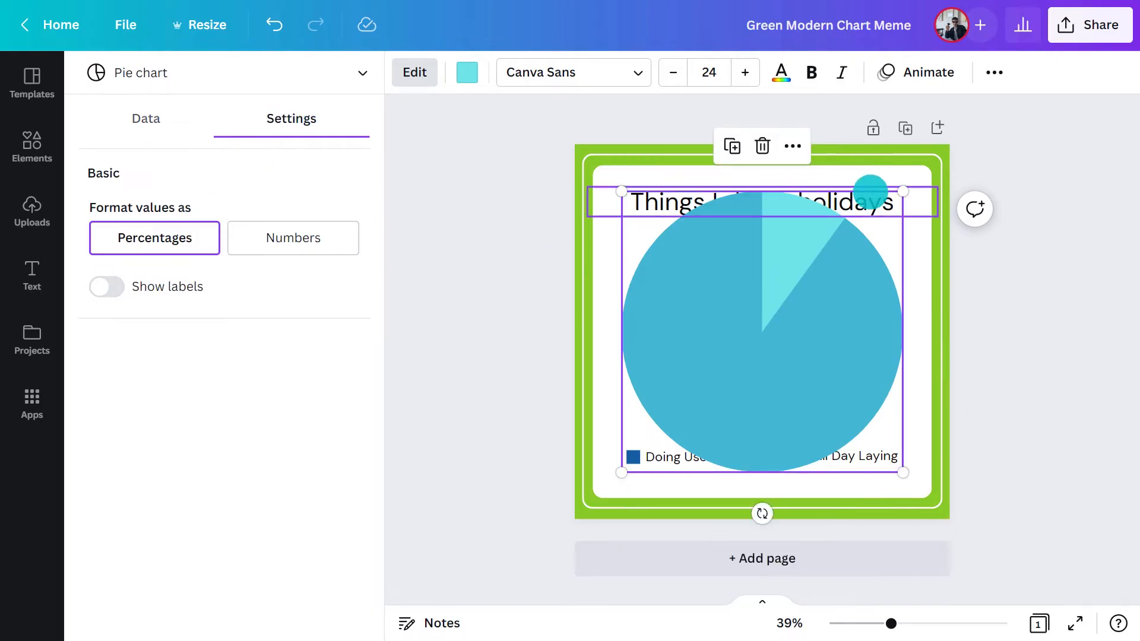
left_click_drag(901, 191, 851, 246)
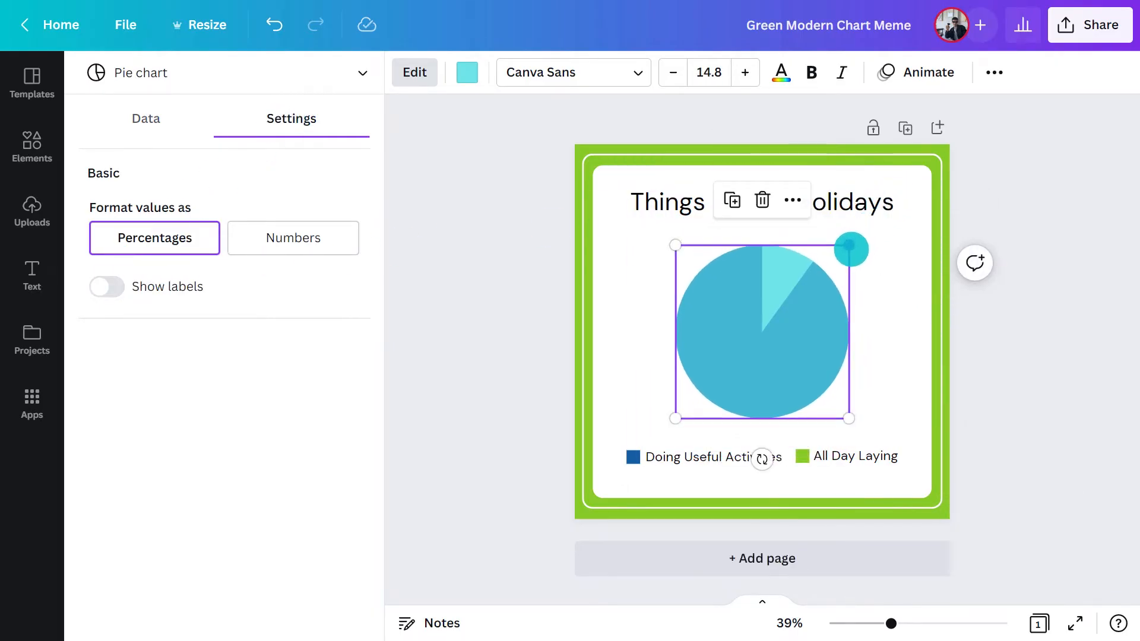
Step: Recolour the pie chart with the coral and pink document colours and match the two legend squares to its slices
left_click(467, 72)
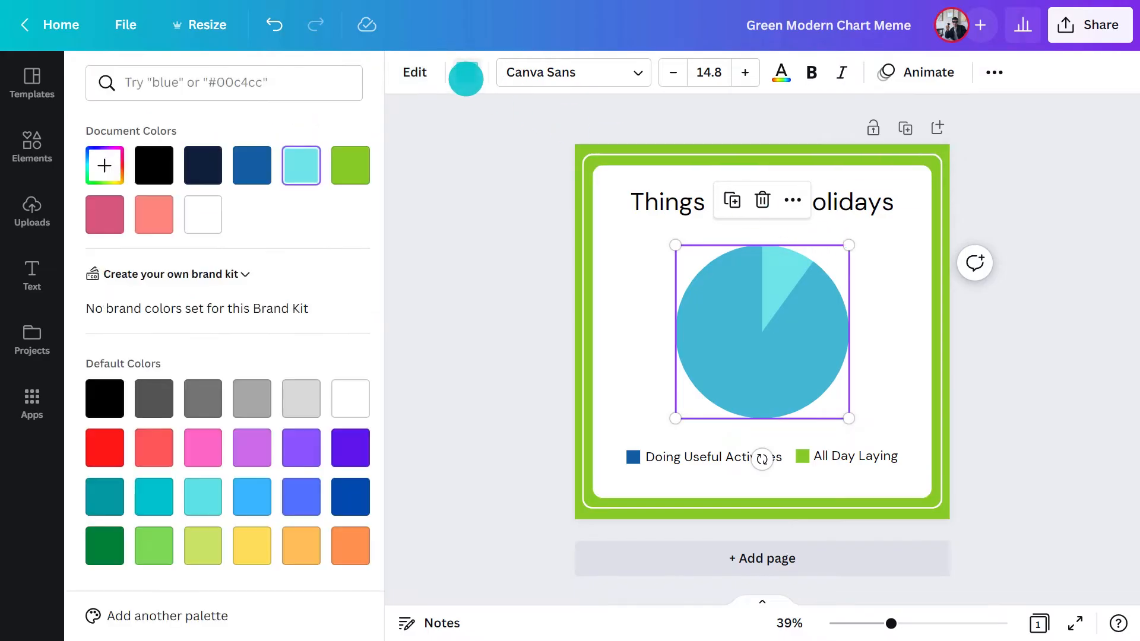
left_click(157, 208)
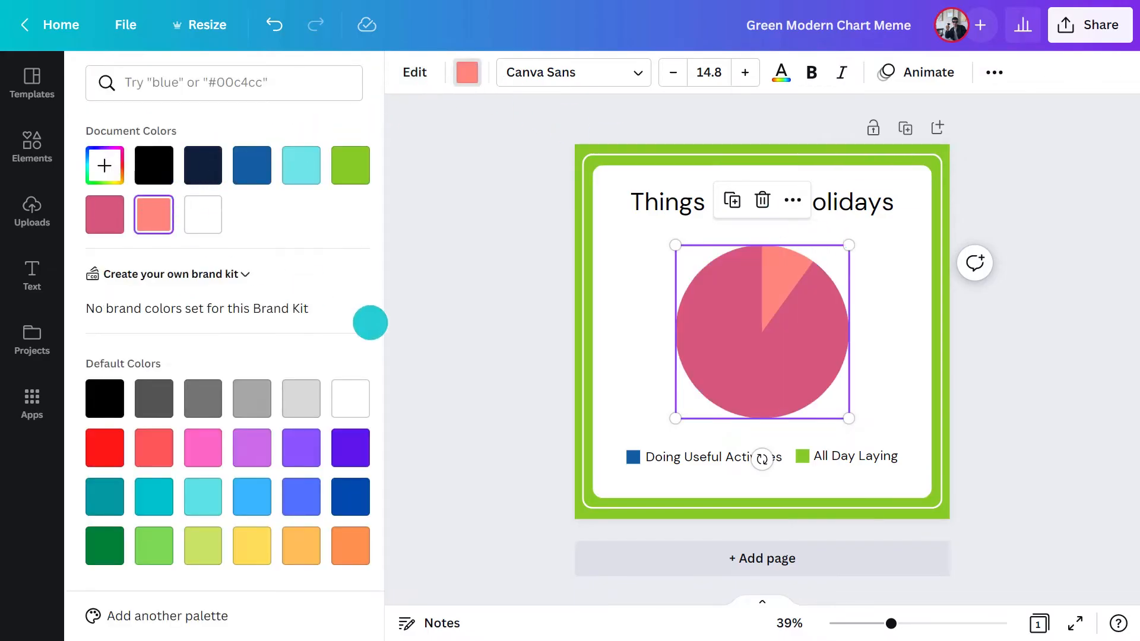
left_click(631, 457)
left_click(203, 214)
left_click(789, 453)
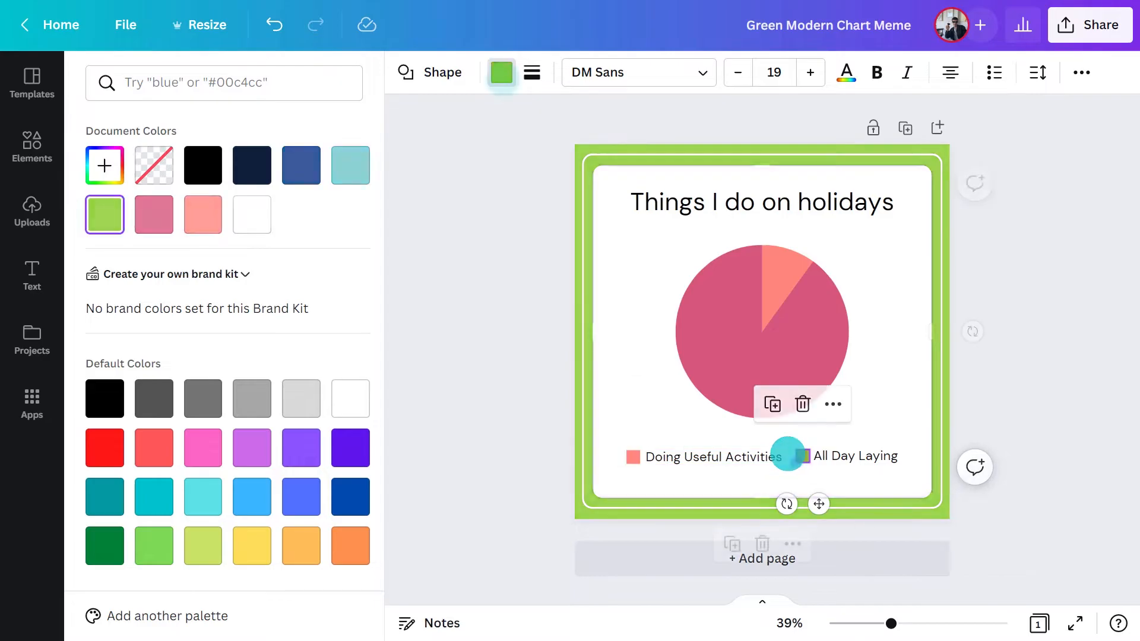
Step: Set the card behind the chart to dark navy and change all the black text to white
left_click(247, 163)
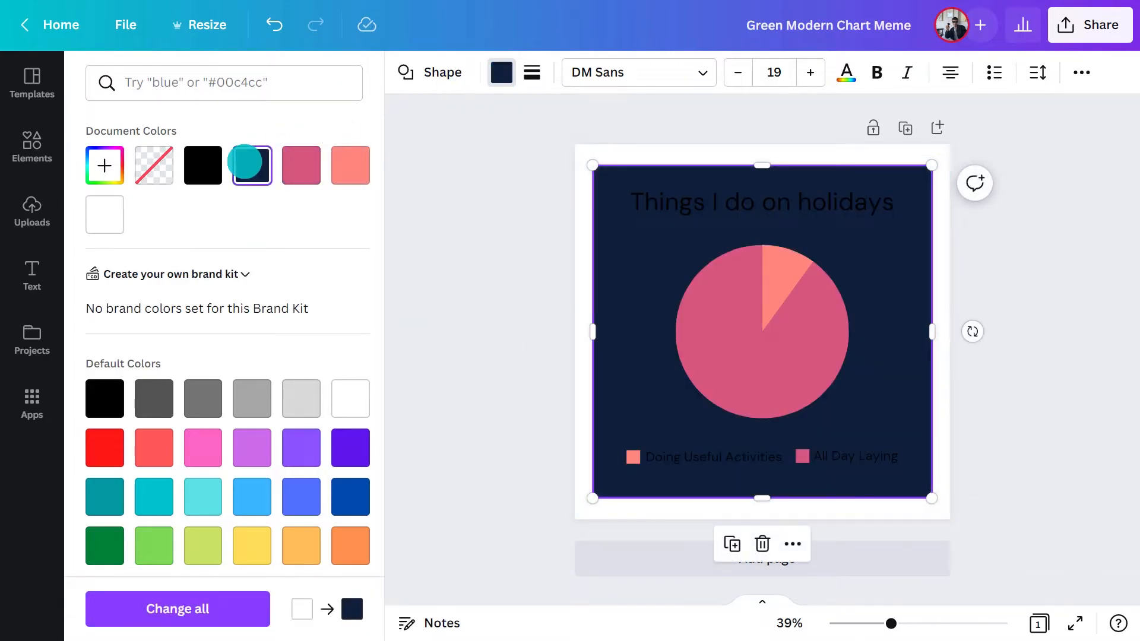
left_click(692, 205)
left_click(677, 74)
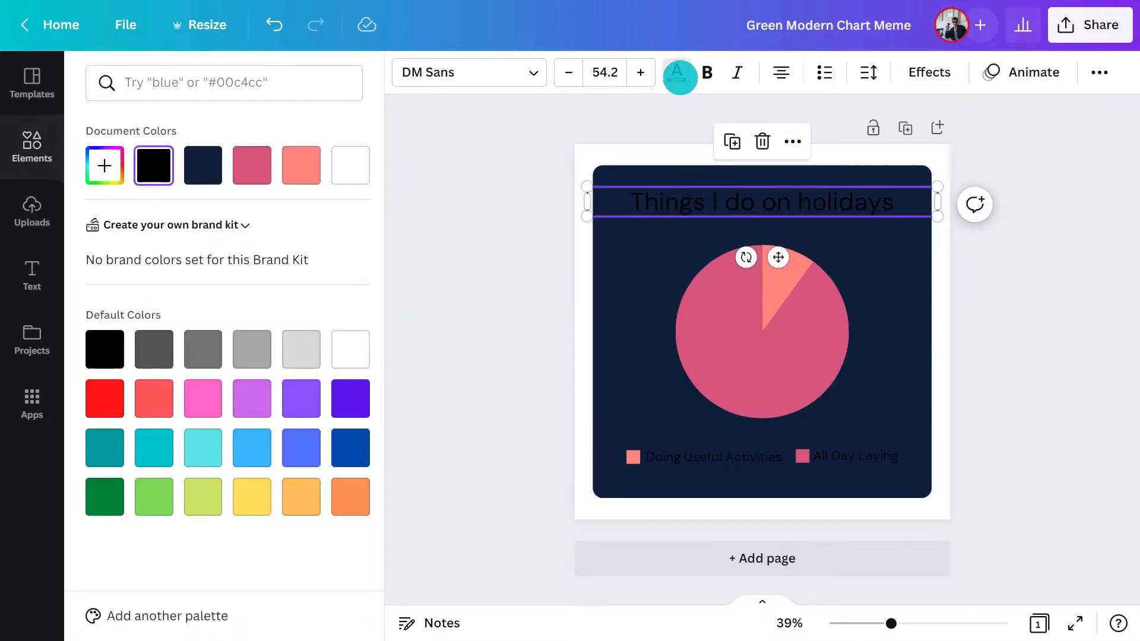
left_click(351, 163)
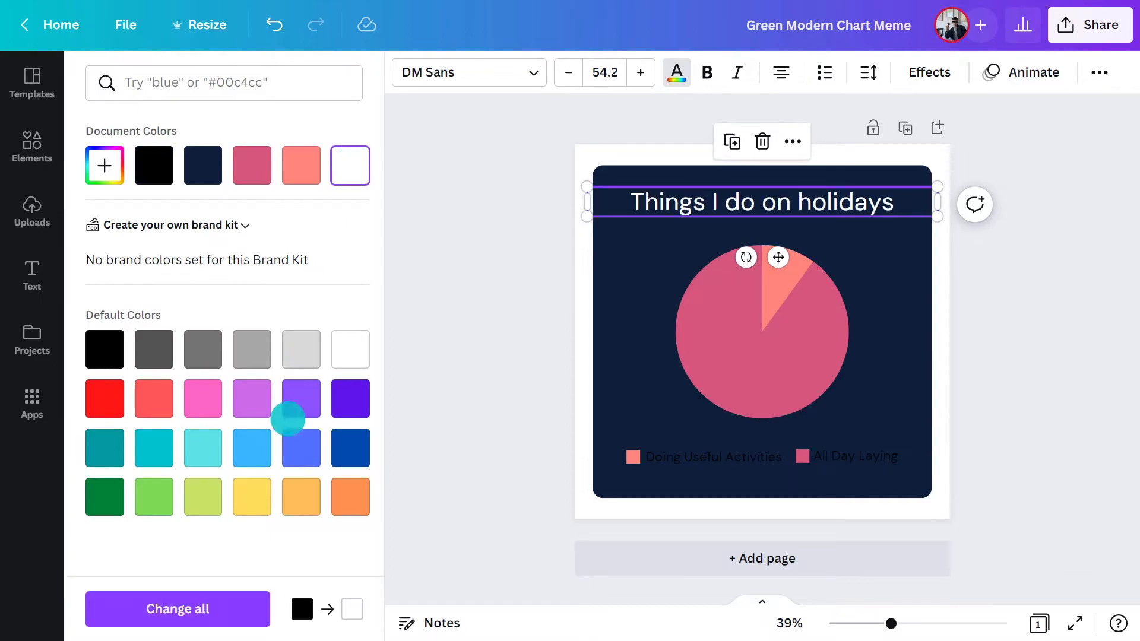
left_click(242, 606)
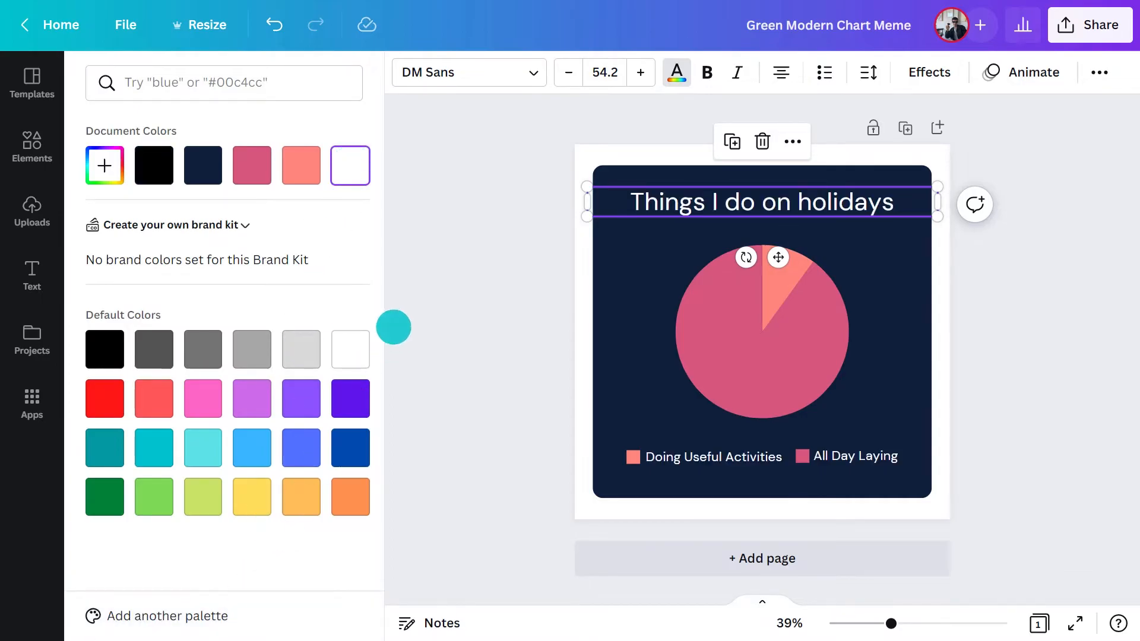
Step: Replace the title text with "Why I do security updates on my phone"
left_click(393, 327)
double_click(546, 202)
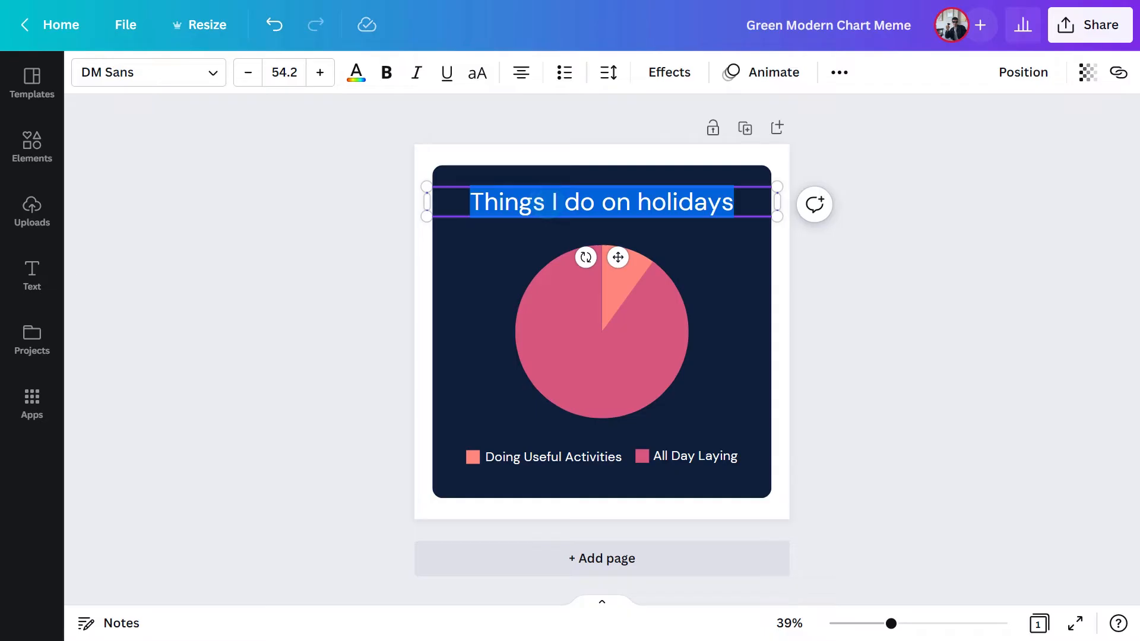
type("Why I do security updates on my p")
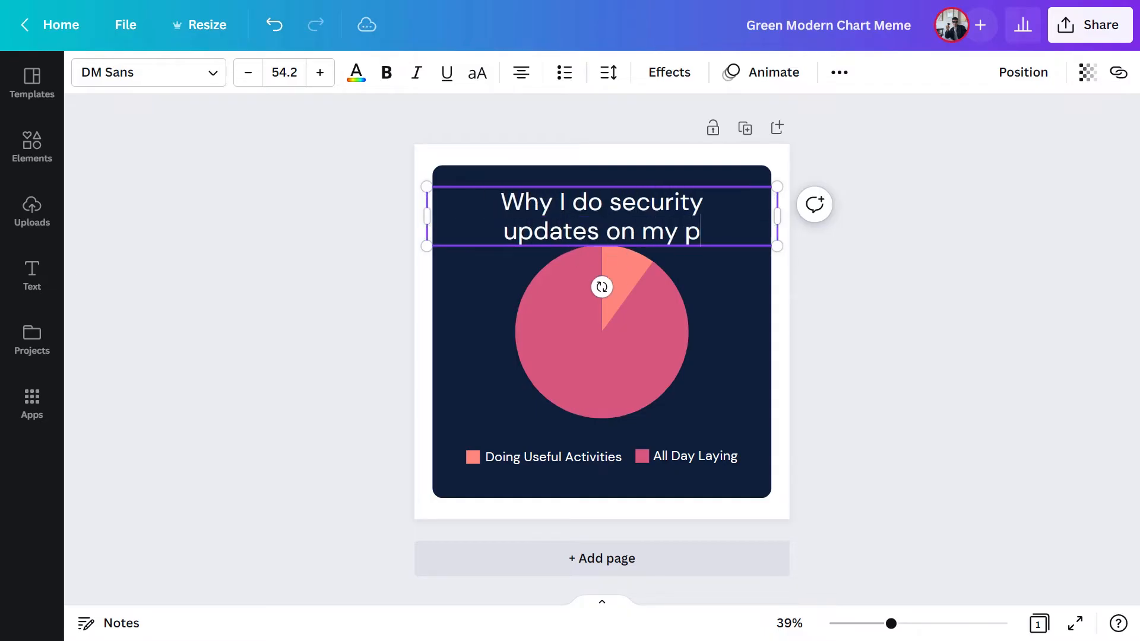
type("hone")
Step: Set the title to font size 46.2 in bold, and open the "Doing Useful Activities" legend label for editing
triple_click(546, 202)
left_click(250, 72)
left_click(250, 72)
left_click(250, 71)
left_click(250, 72)
left_click(250, 72)
left_click(250, 72)
left_click(250, 72)
left_click(250, 72)
left_click(387, 74)
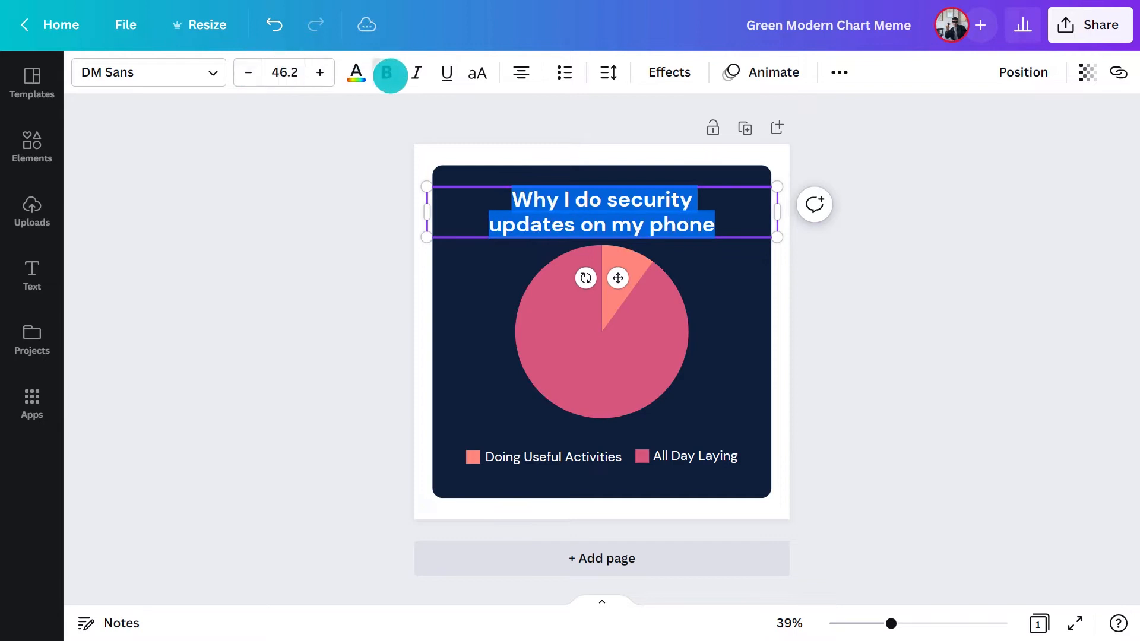
double_click(560, 455)
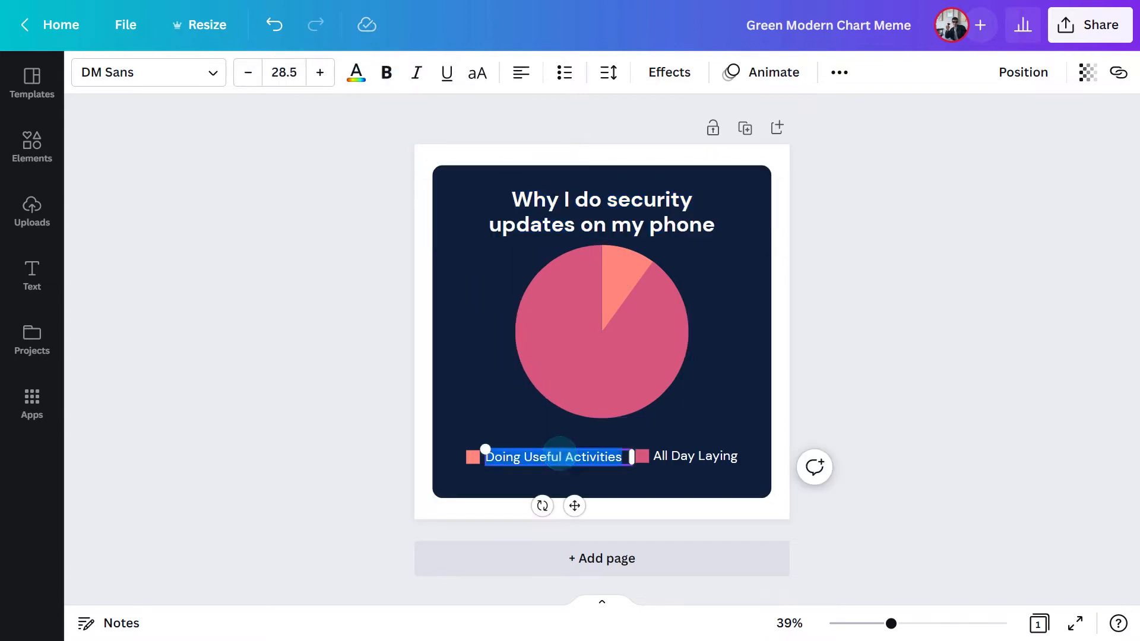
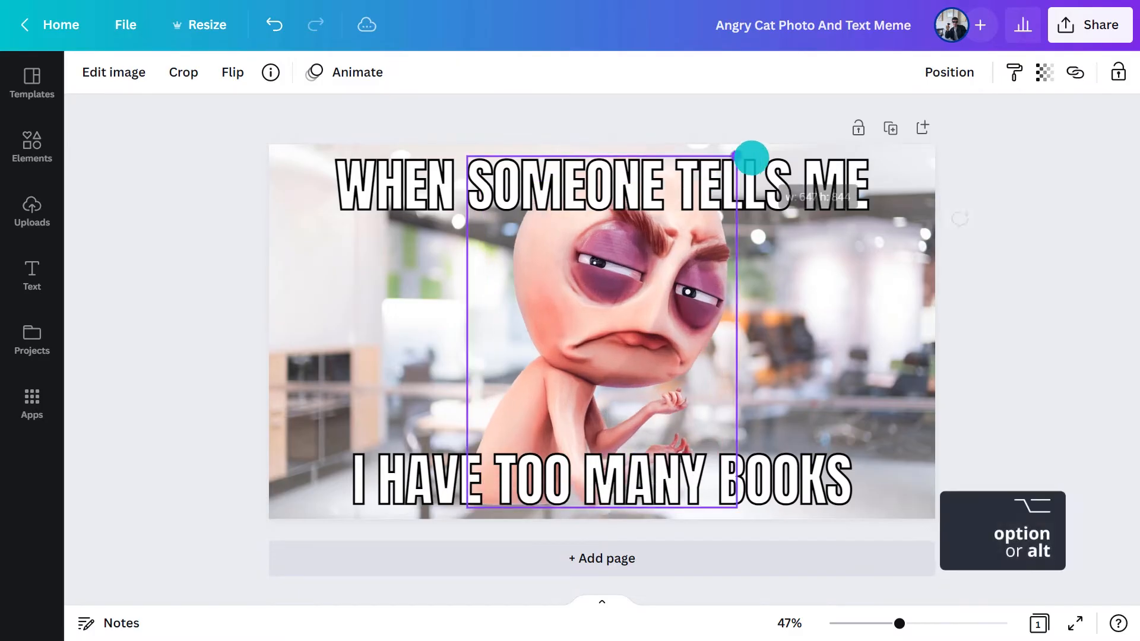
Step: In the Angry Cat meme, move the grumpy character down slightly and replace the upper caption with "WHEN YOU'RE FEELING GREAT"
left_click_drag(657, 270, 659, 308)
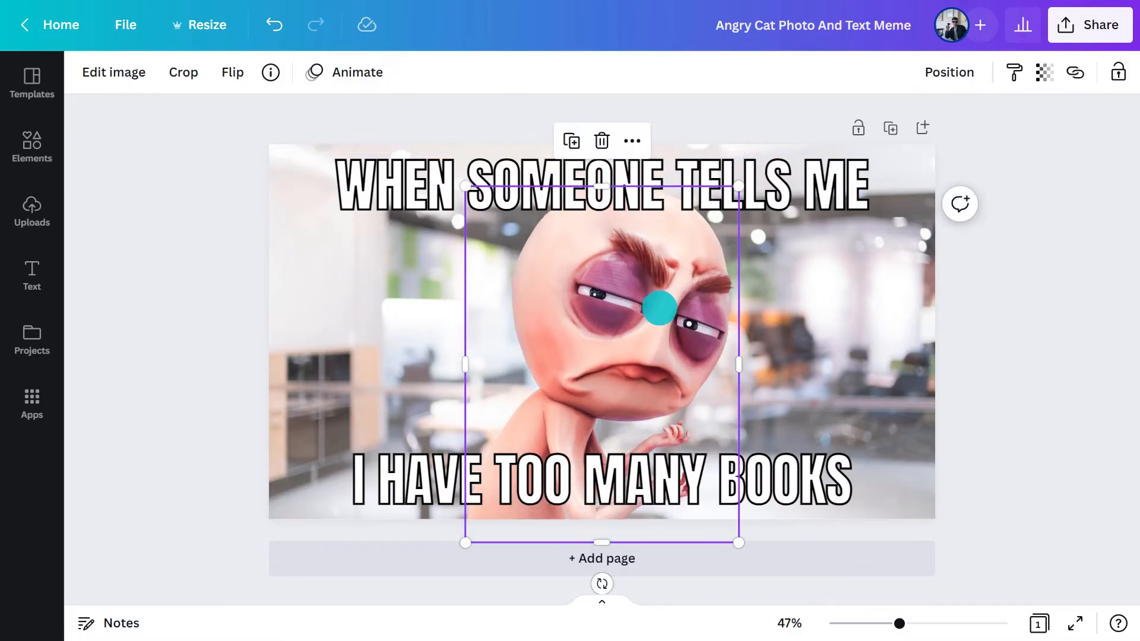
double_click(782, 192)
type("WHEN YOU'RE FEELING GREAT")
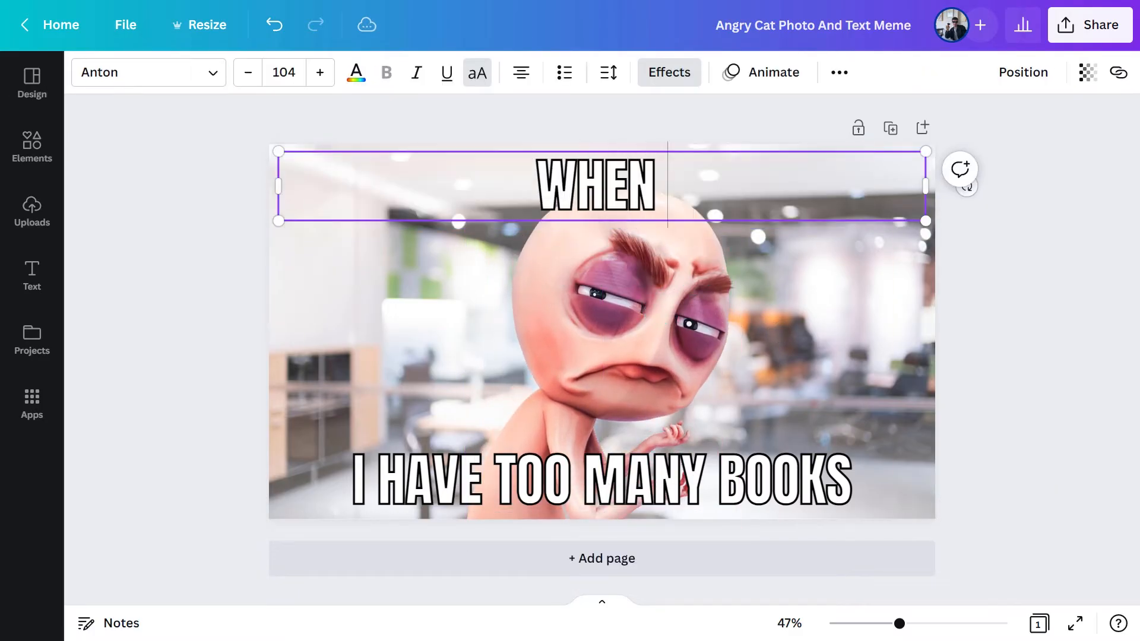
Step: Replace the lower caption of the Angry Cat meme with "BUT YOUR BOSS SAYS YOU LOOK TIRED"
double_click(782, 481)
type("BUT")
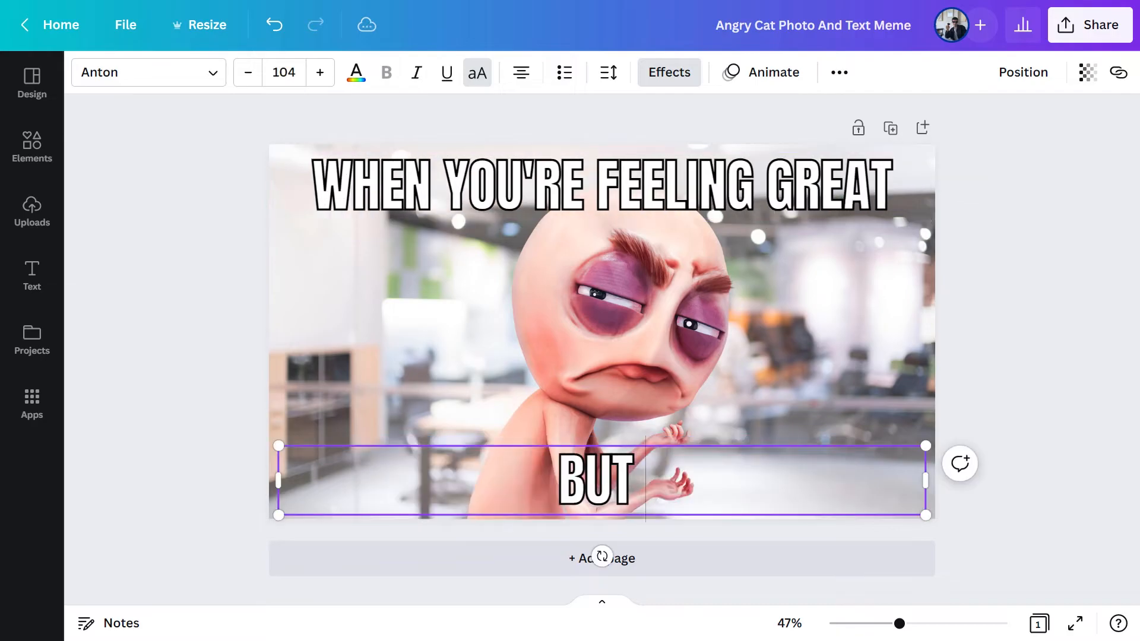
type(" YOUR BOSS SAYS YOU LOOK TIRED")
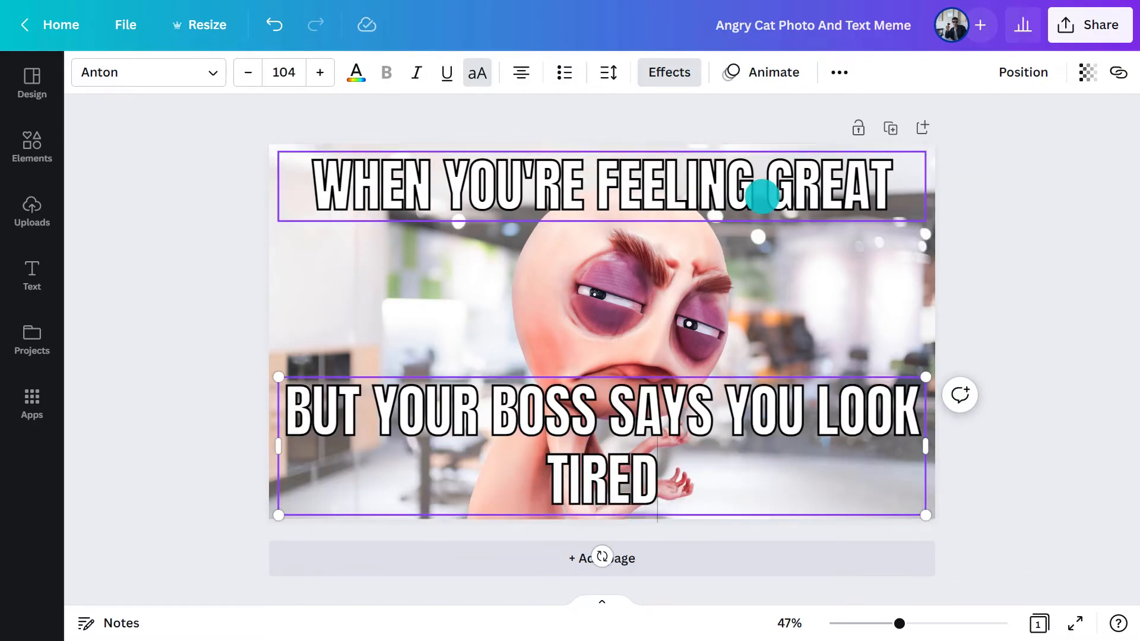
Step: Set both the upper and lower captions of the meme to font size 88
left_click(702, 184, "shift")
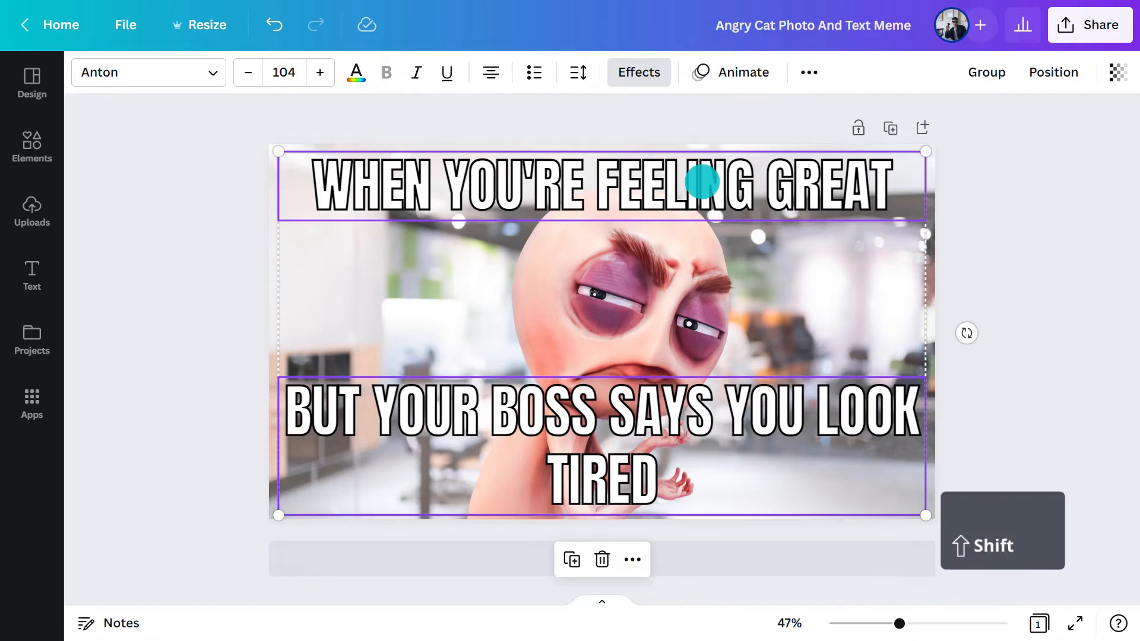
left_click(282, 75)
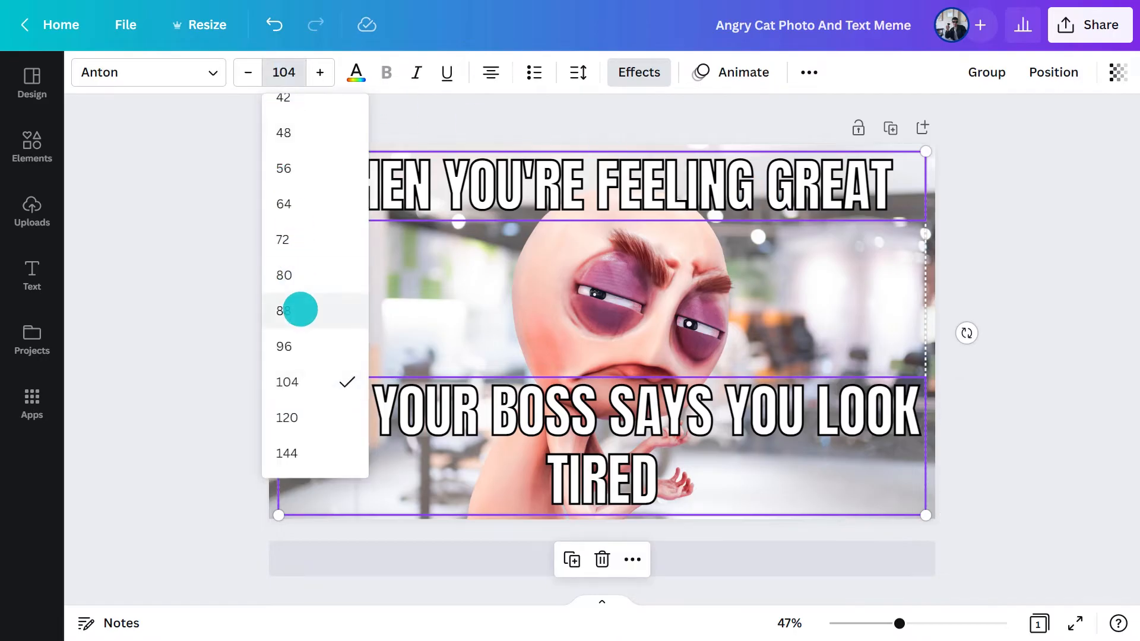
left_click(299, 309)
left_click(242, 318)
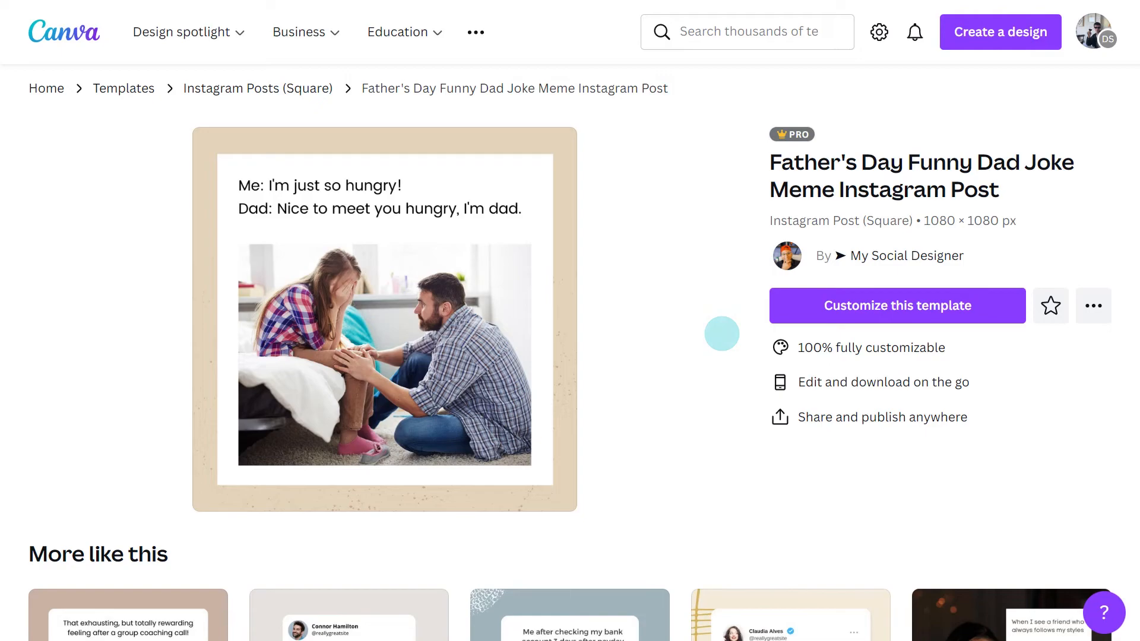
Step: Customize the Father's Day Funny Dad Joke template, replacing its text lines with "Me: I can't wait to get a tan this summer" and "Me during this summer:"
left_click(797, 306)
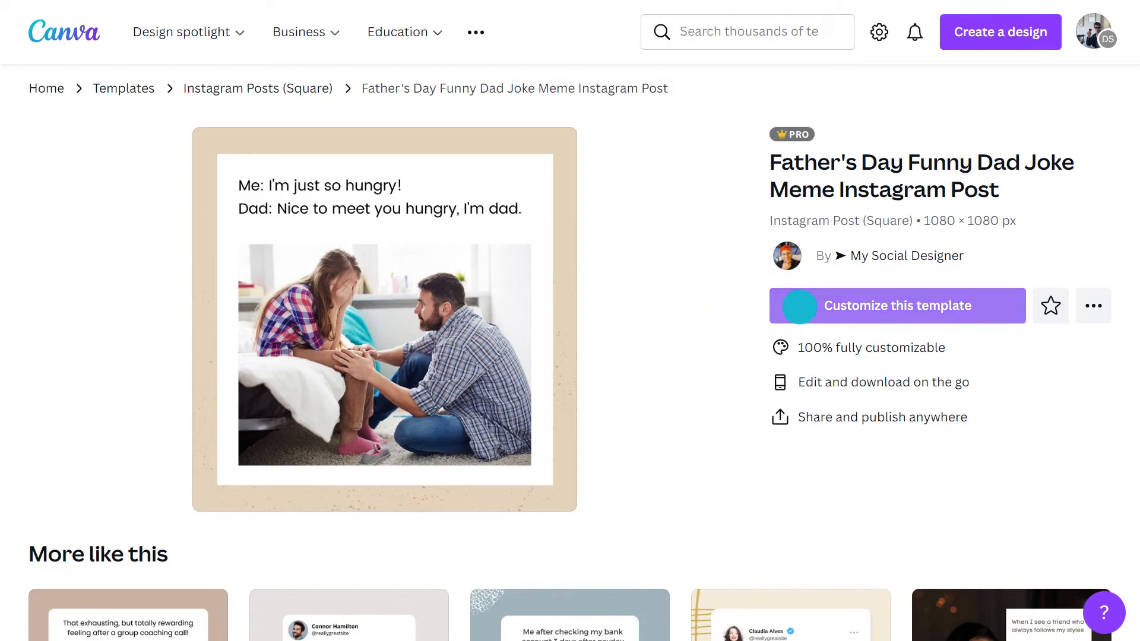
left_click(646, 203)
left_click(628, 204)
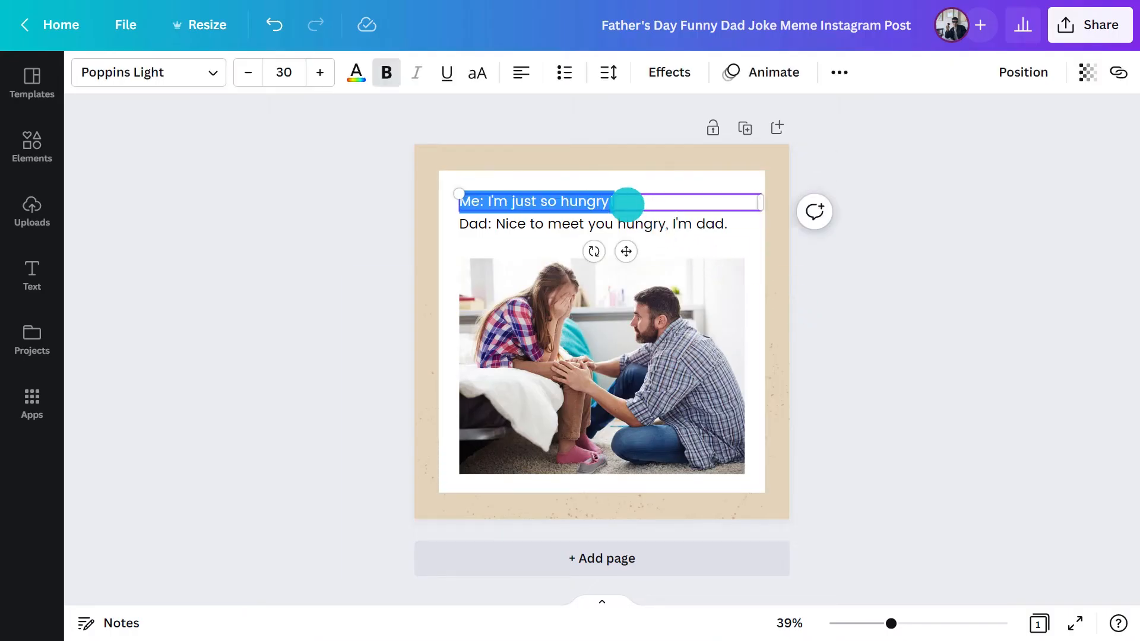
type("Me: I can't")
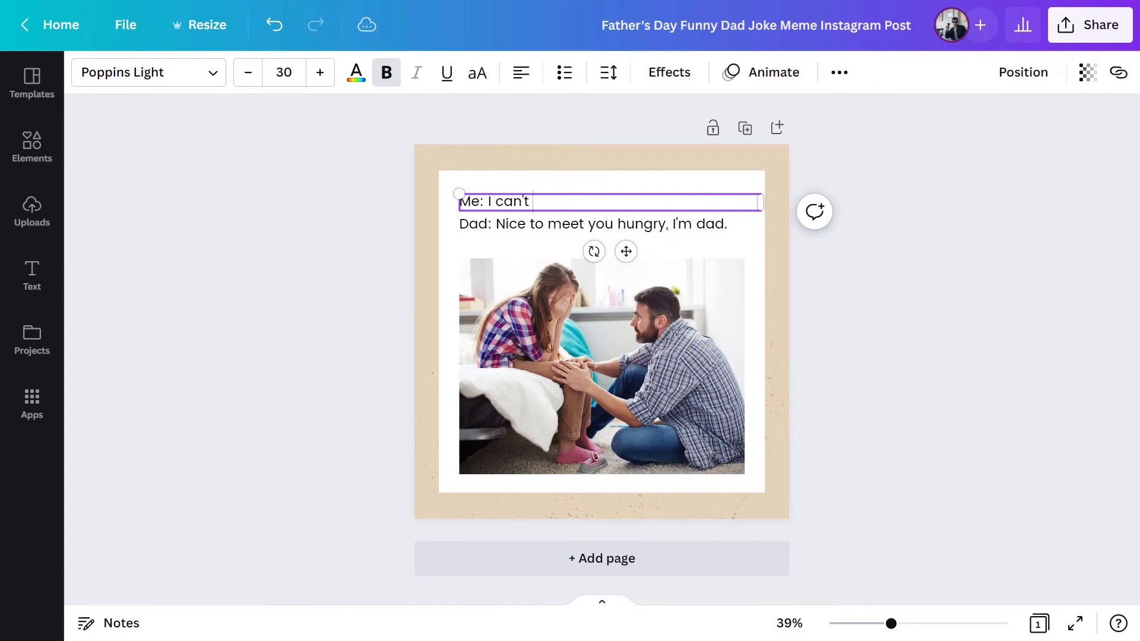
type(" wait to get a tan this summer")
key("Tab")
type("Me during")
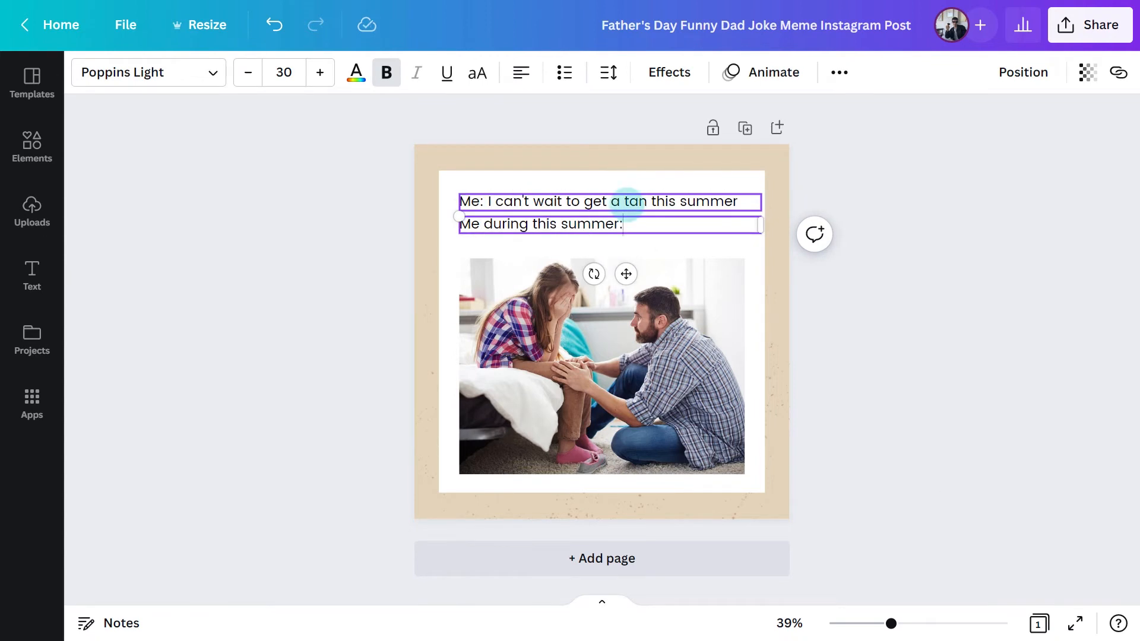
Step: Search the photos for "meme" and replace the couple's picture with the photo of the sunburnt man on the beach
left_click(33, 145)
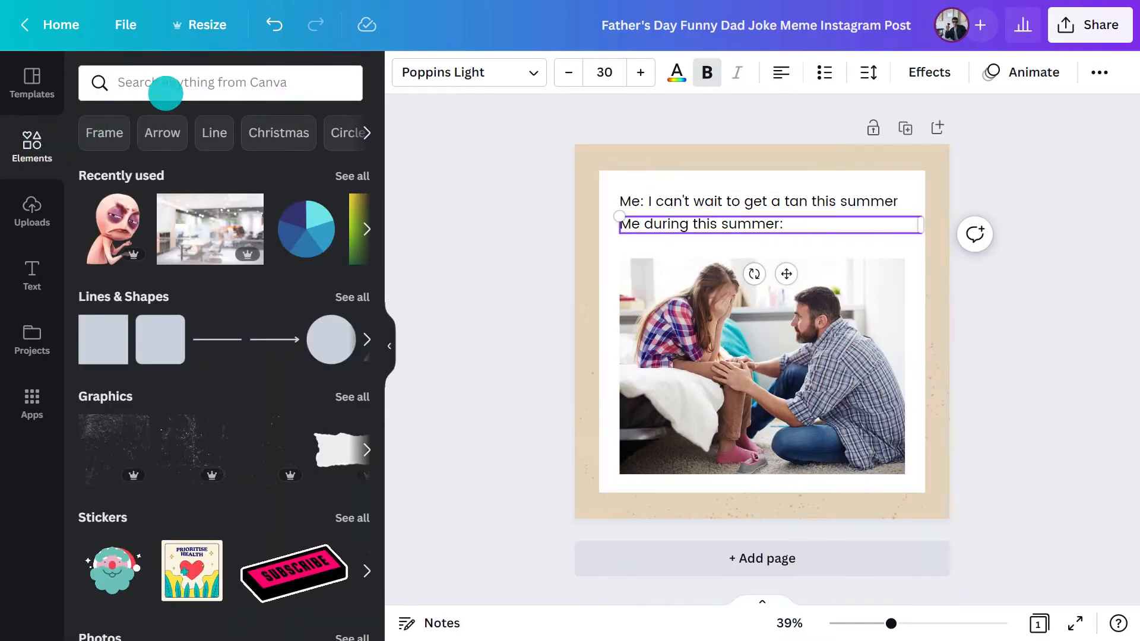
left_click(165, 86)
type("meme")
key("Return")
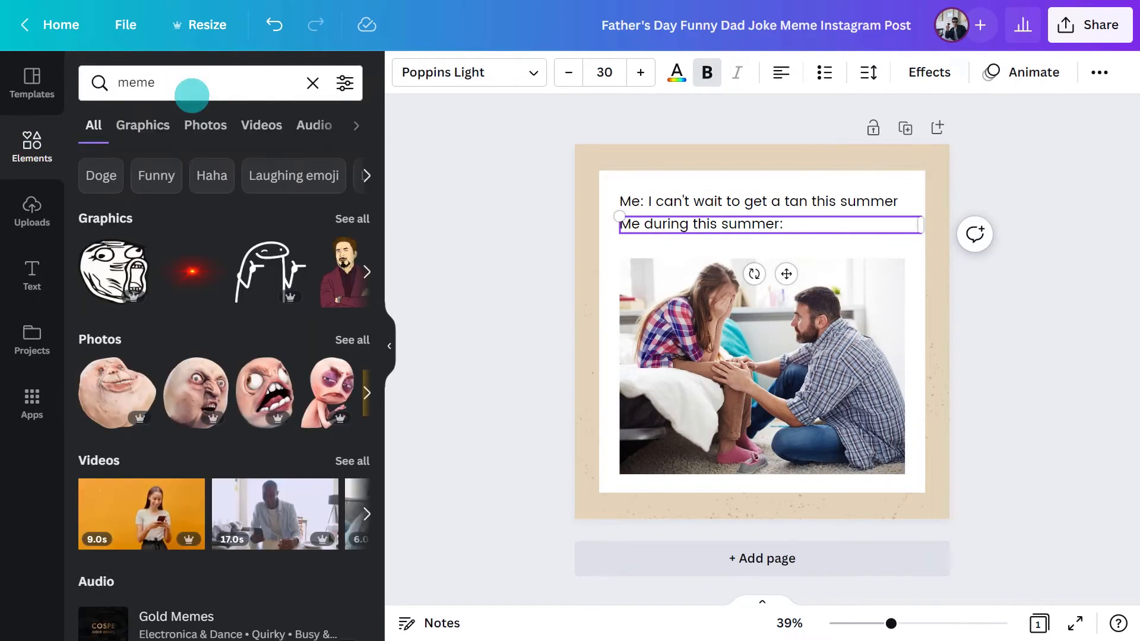
left_click(202, 121)
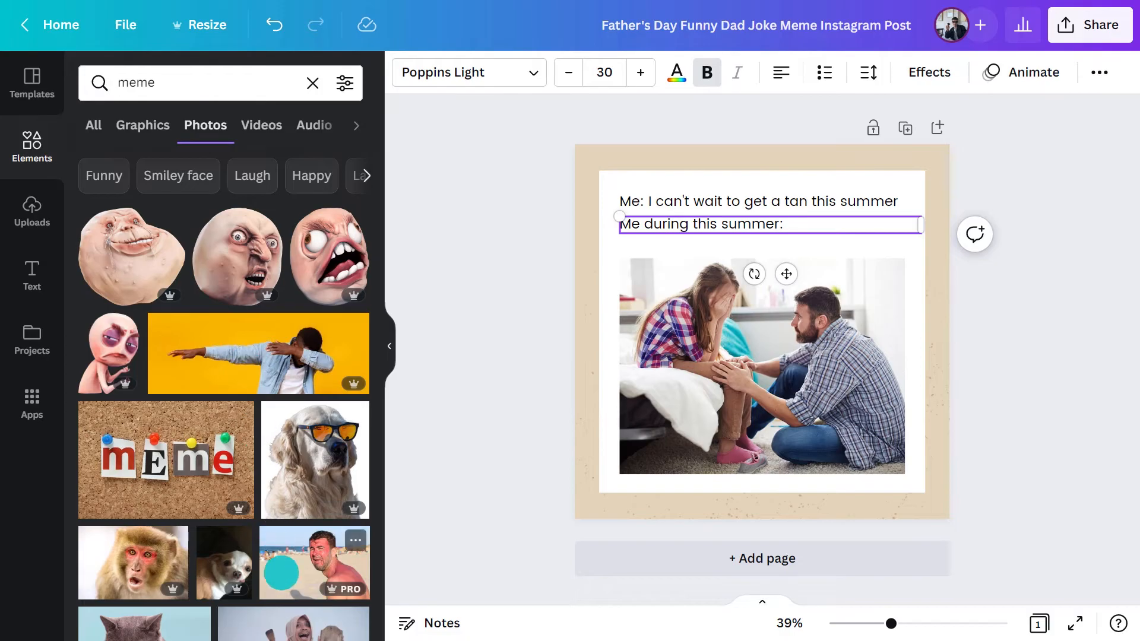
left_click_drag(281, 573, 678, 339)
Step: Search the photos for "flame background" and replace the beige page background with the orange flames on black photo
left_click(235, 75)
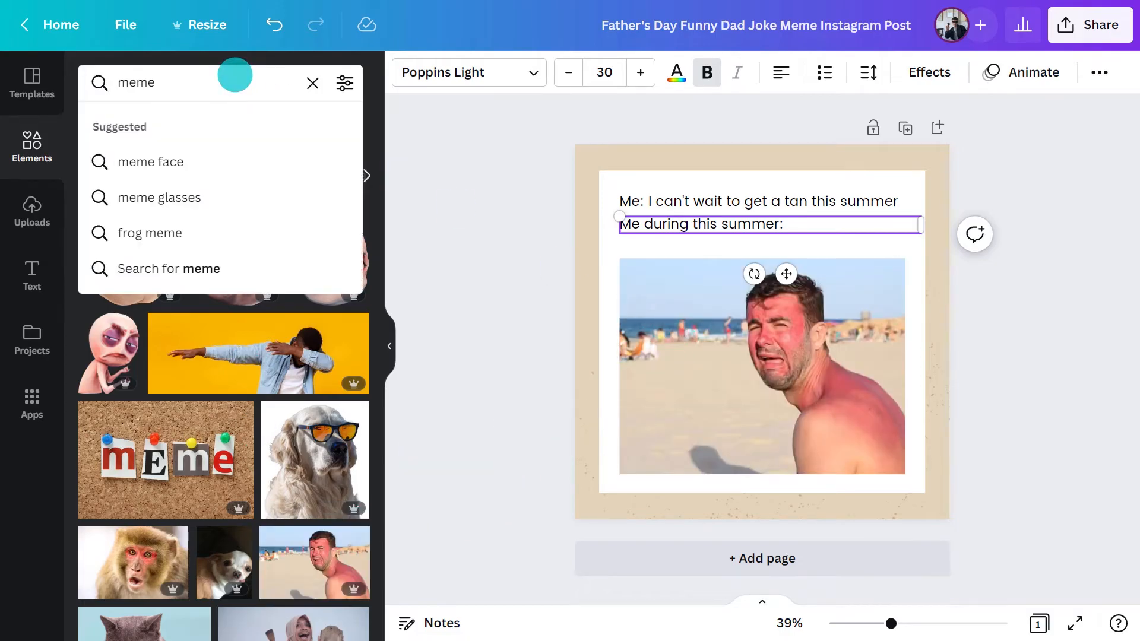
type("flame background")
key("Return")
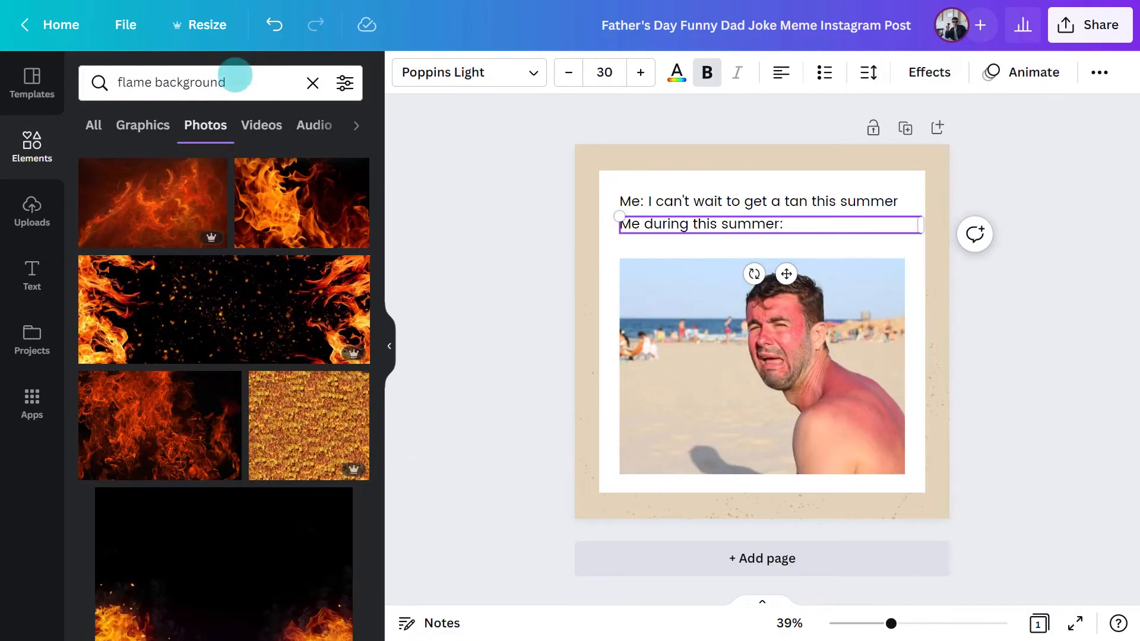
left_click_drag(287, 186, 584, 244)
left_click(389, 336)
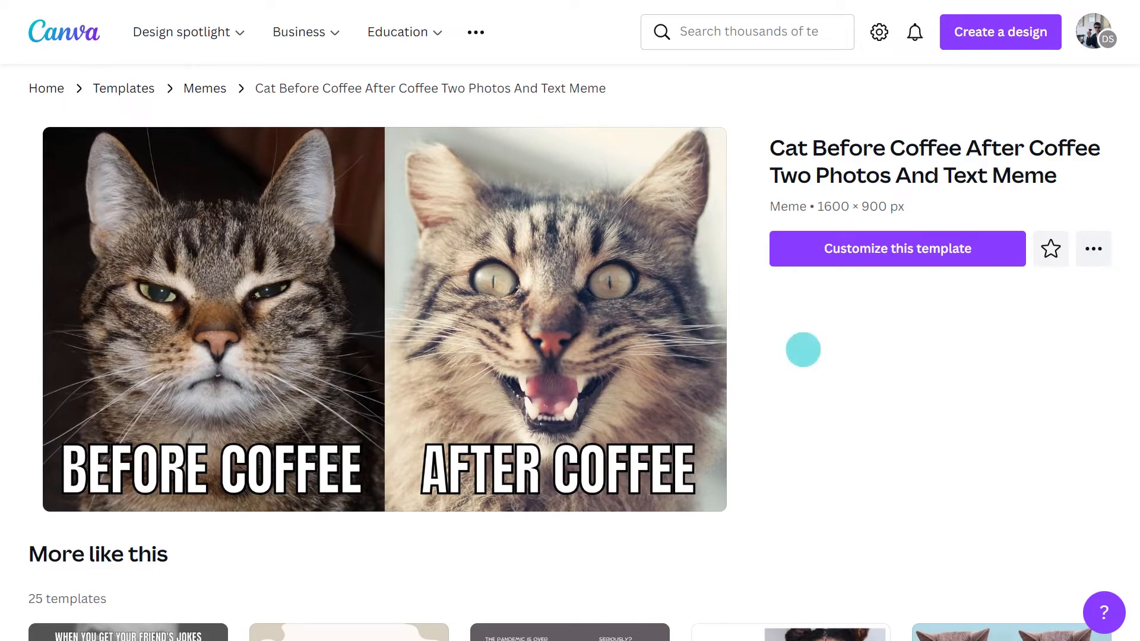
Step: Customize the Cat Before Coffee After Coffee template, replacing the happy cat with a photo found by searching for a young businesswoman relaxing
left_click(805, 255)
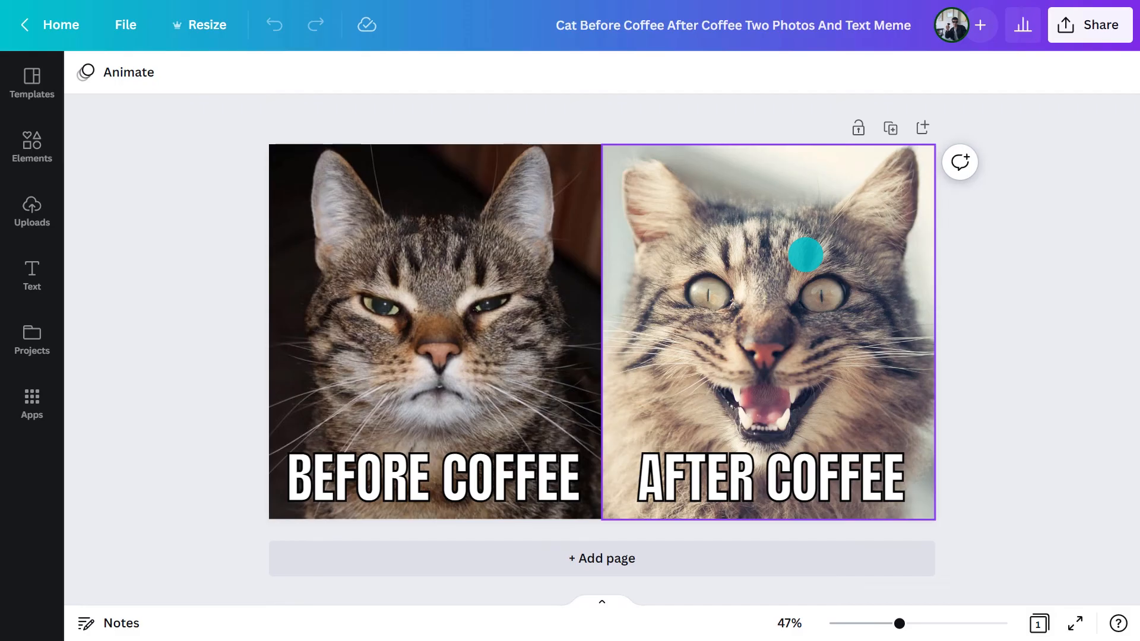
left_click(45, 147)
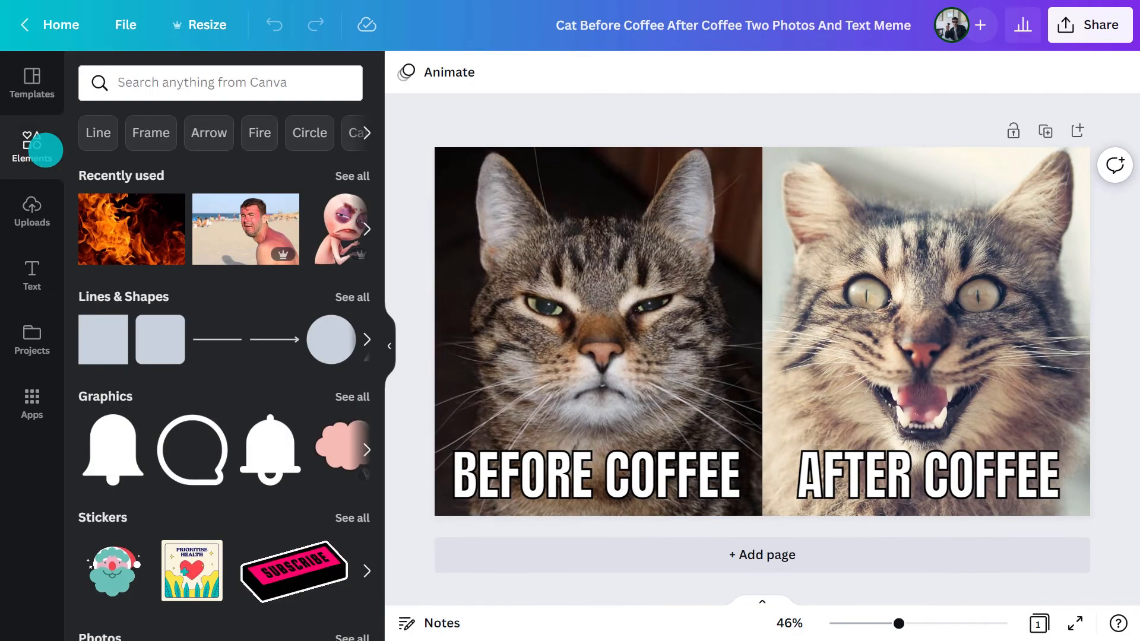
left_click(165, 82)
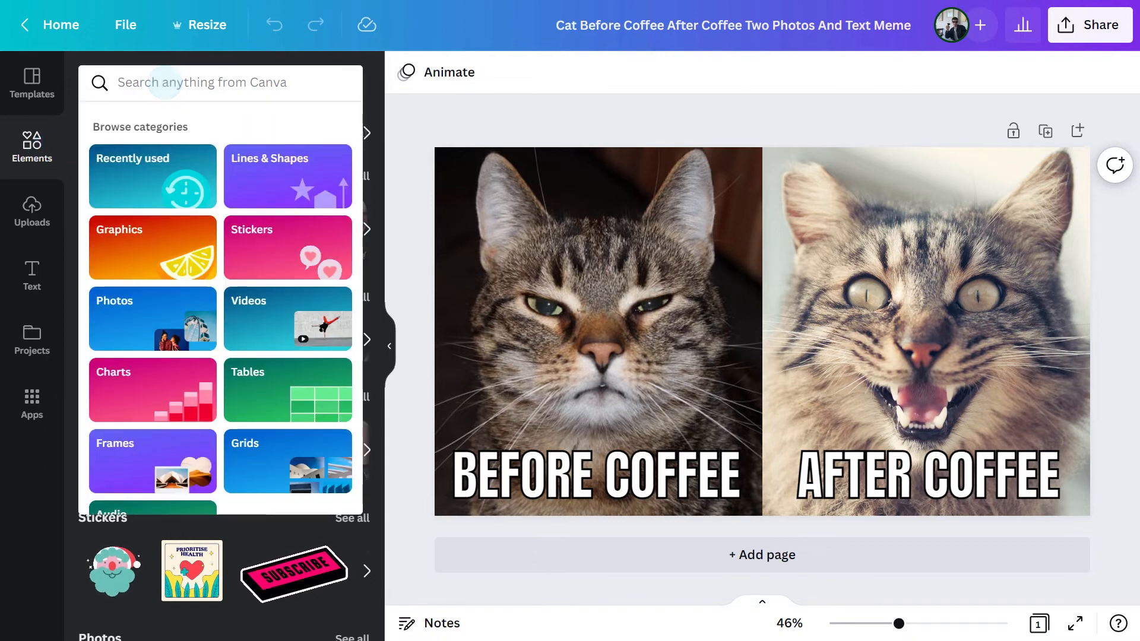
type("young businesswoman relaxin")
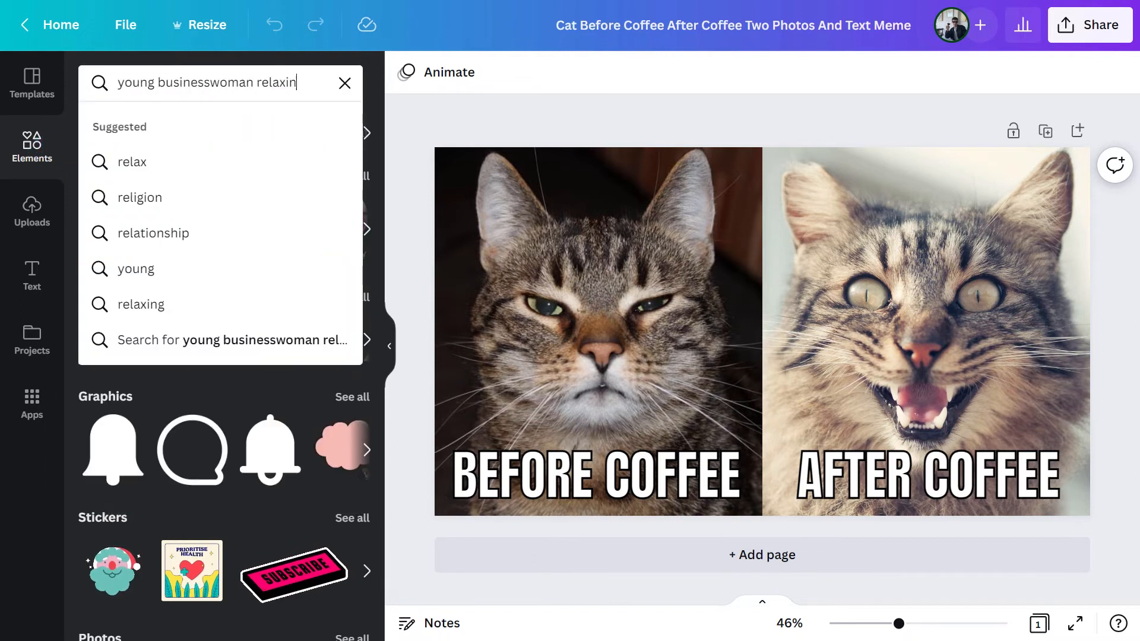
key("Return")
left_click(197, 126)
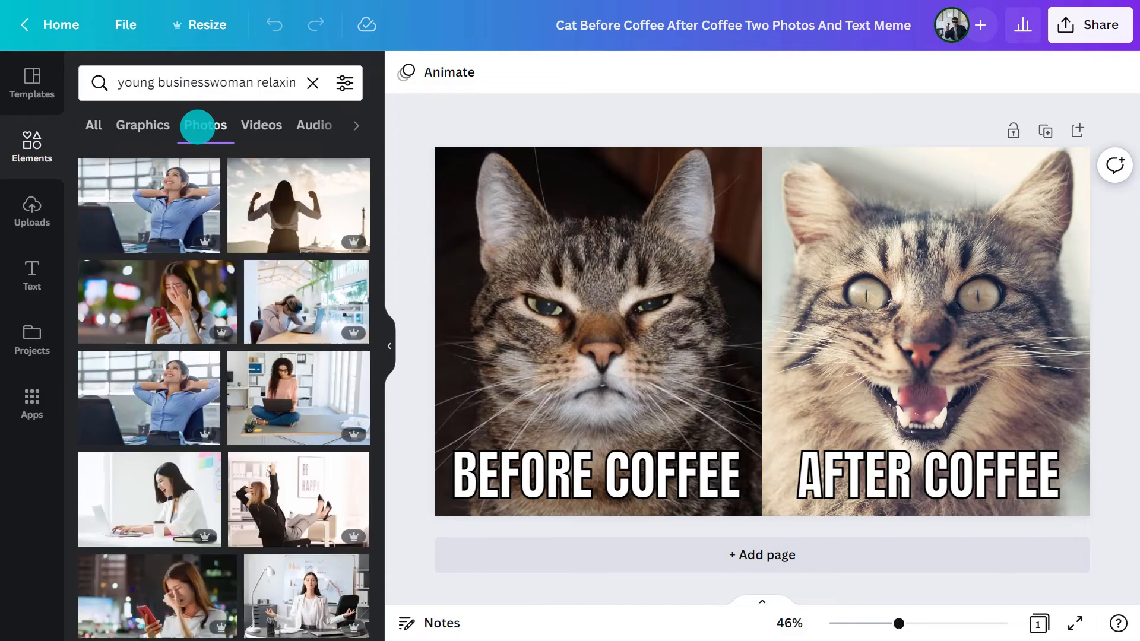
left_click_drag(163, 200, 817, 270)
double_click(865, 267)
left_click(428, 72)
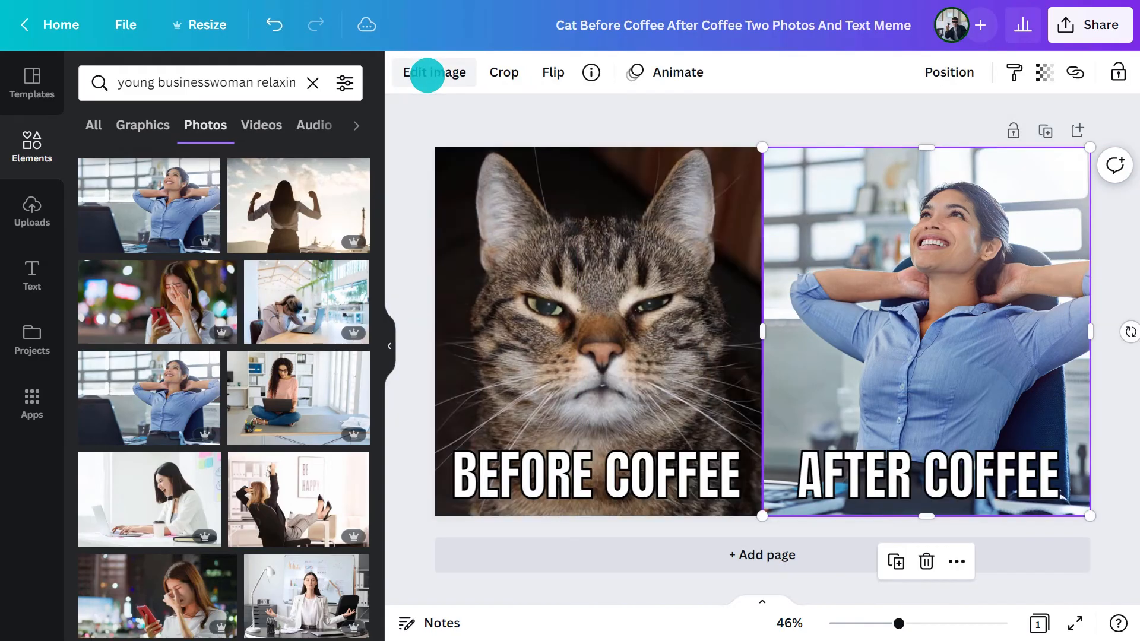
Step: Search the photos for "tired worker" and replace the grumpy cat with the woman slumped beside her laptop
double_click(238, 82)
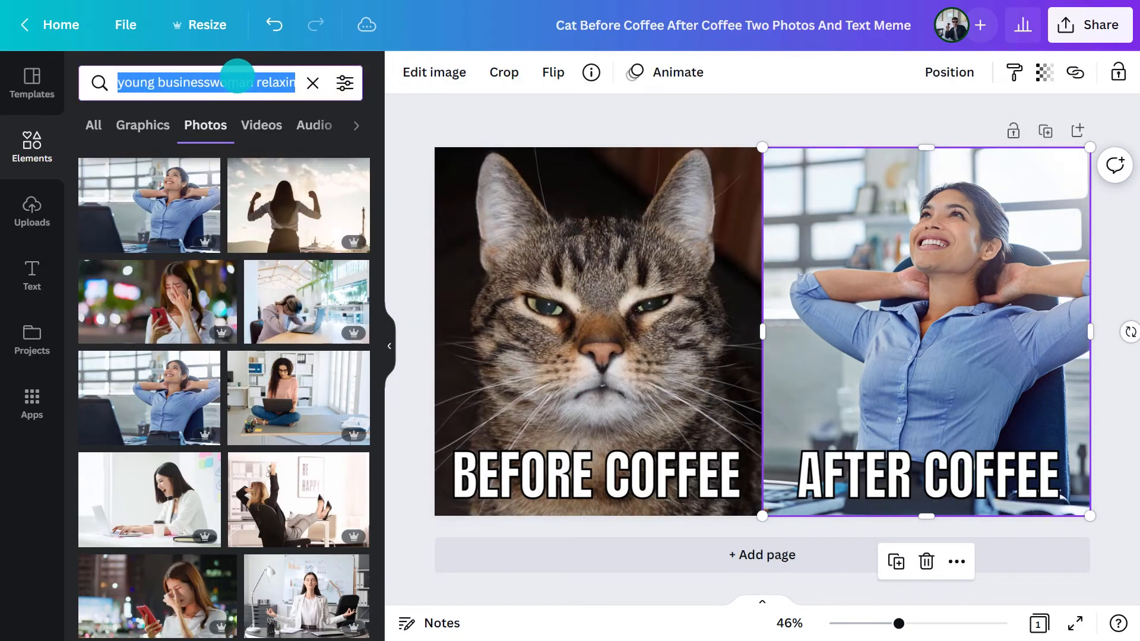
type("tired worker")
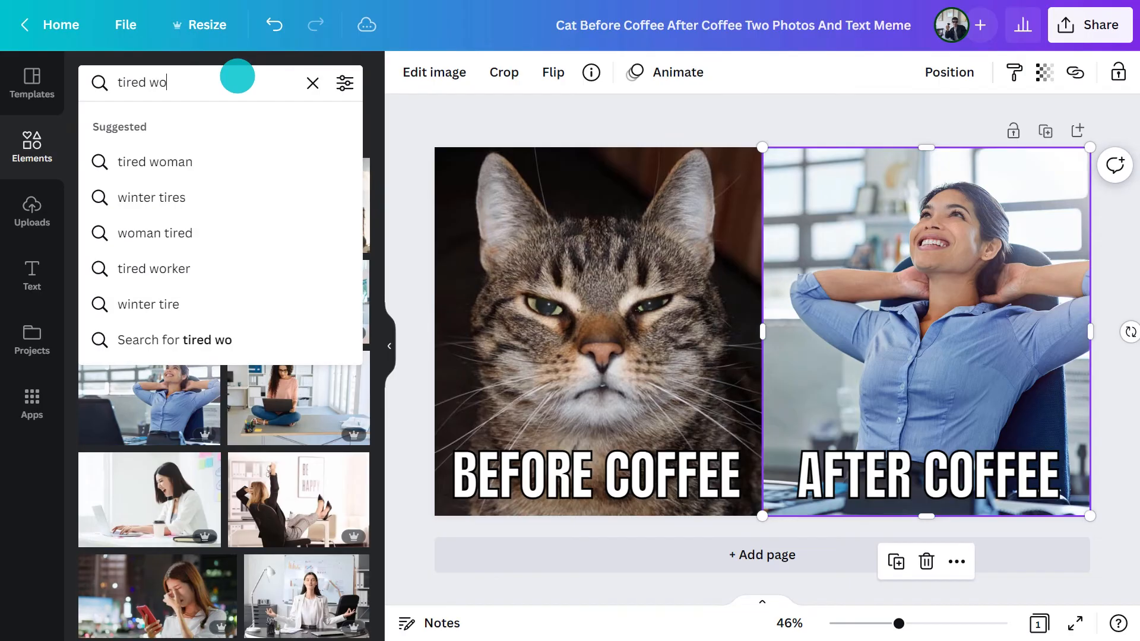
key("Return")
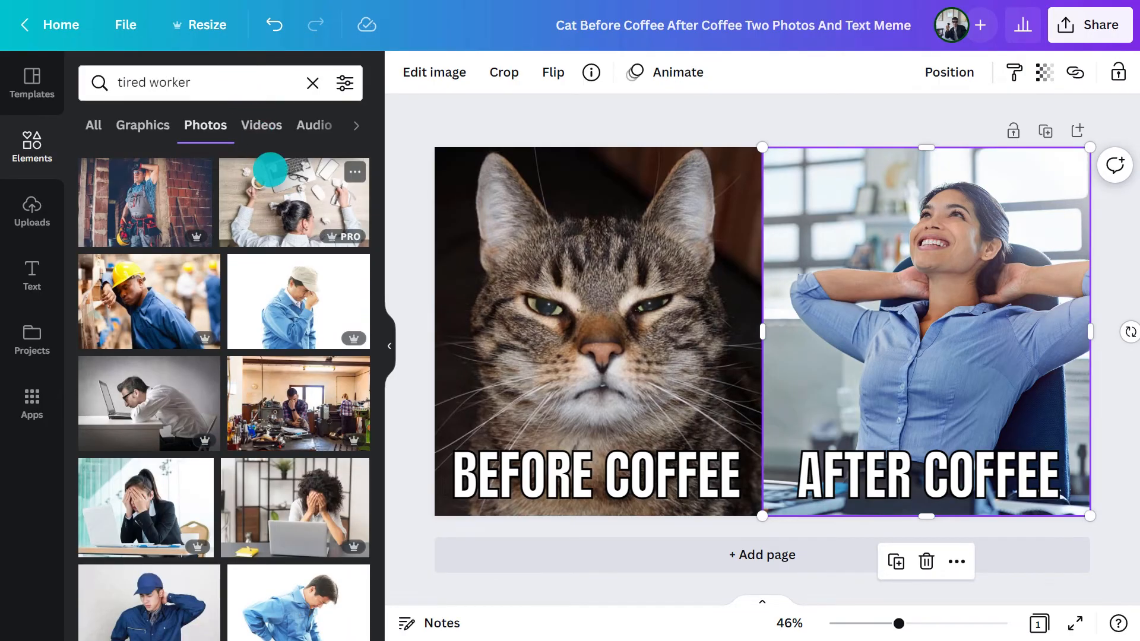
left_click_drag(321, 218, 532, 274)
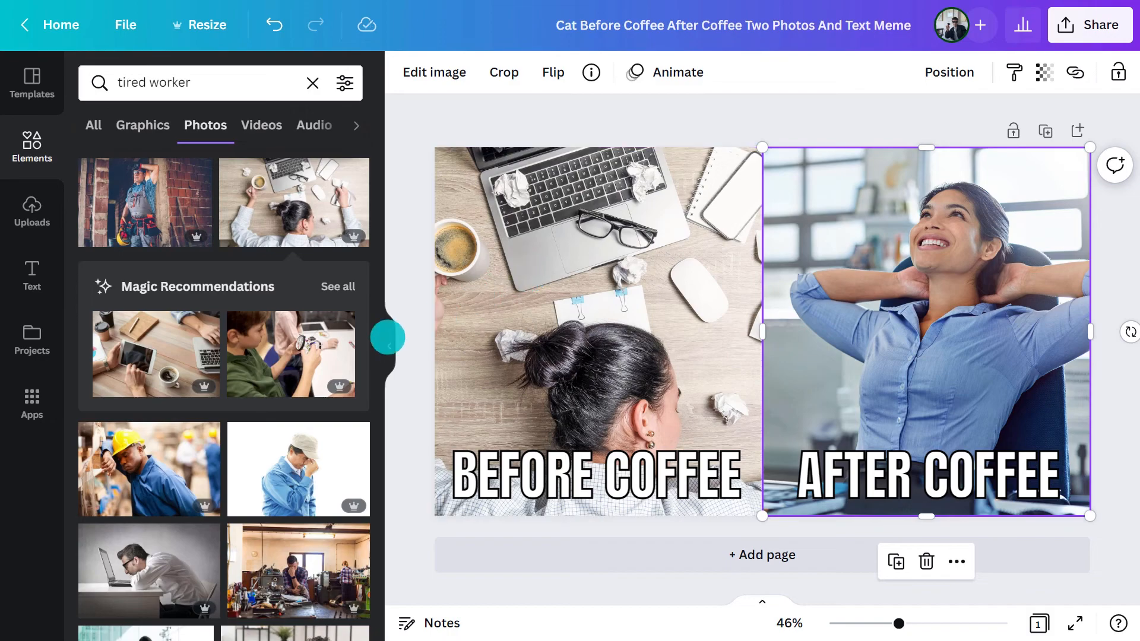
left_click(388, 339)
left_click(220, 325)
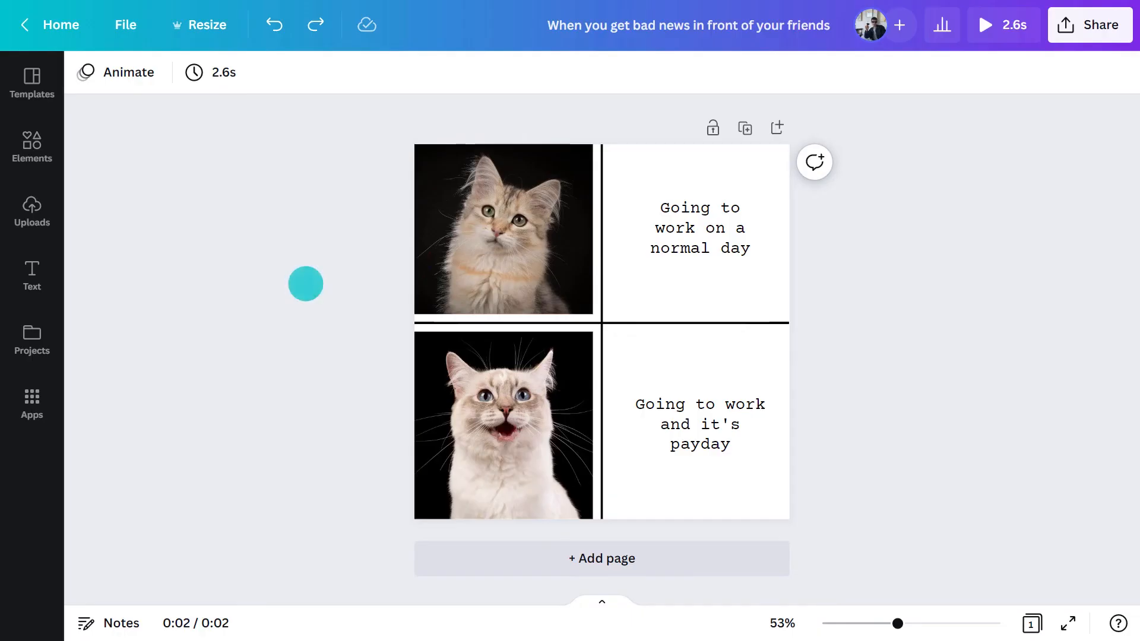
Step: In the "When you get bad news in front of your friends" design, delete both cat images
left_click(453, 283)
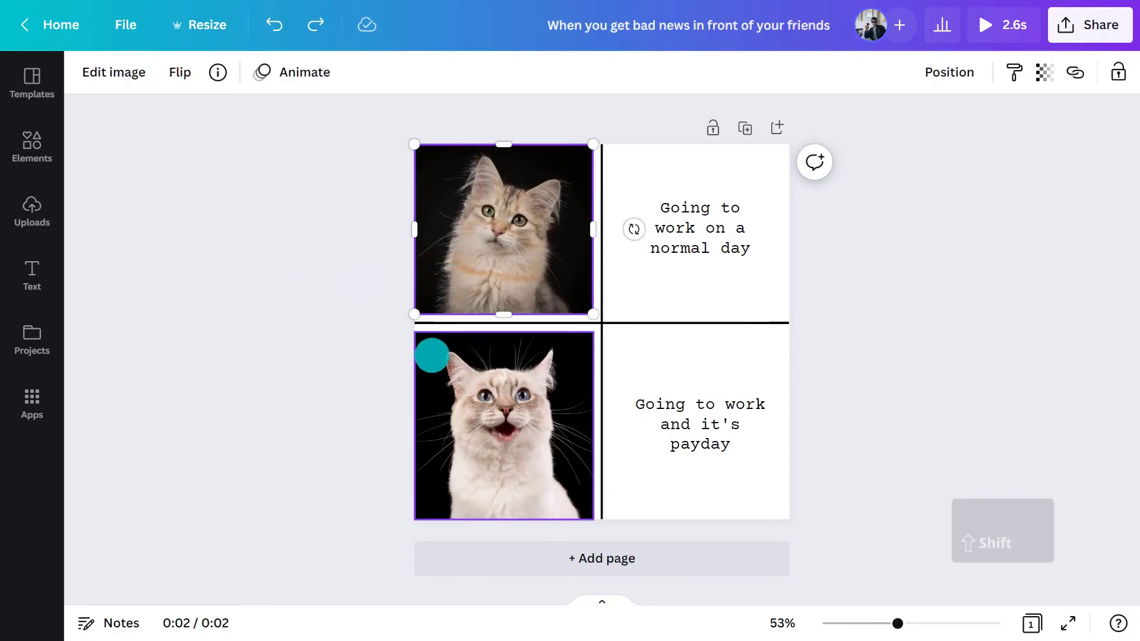
left_click(431, 356, "shift")
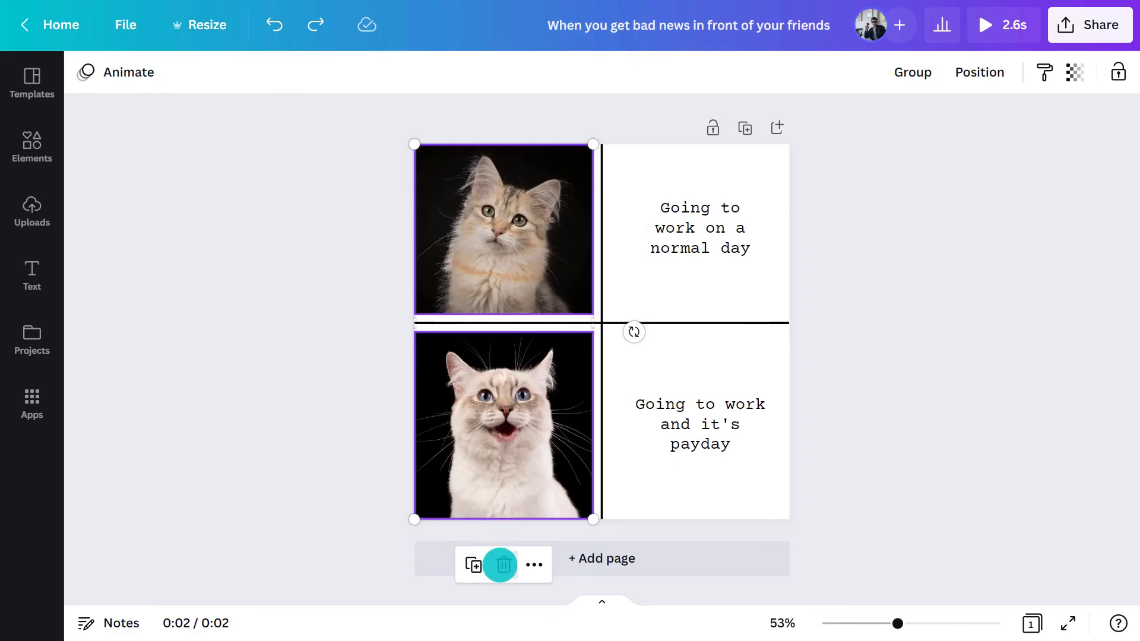
left_click(501, 564)
Step: Search the videos for "meme" and add the 11.0 s and 16.0 s clips of the young man on the couch to the page
left_click(47, 131)
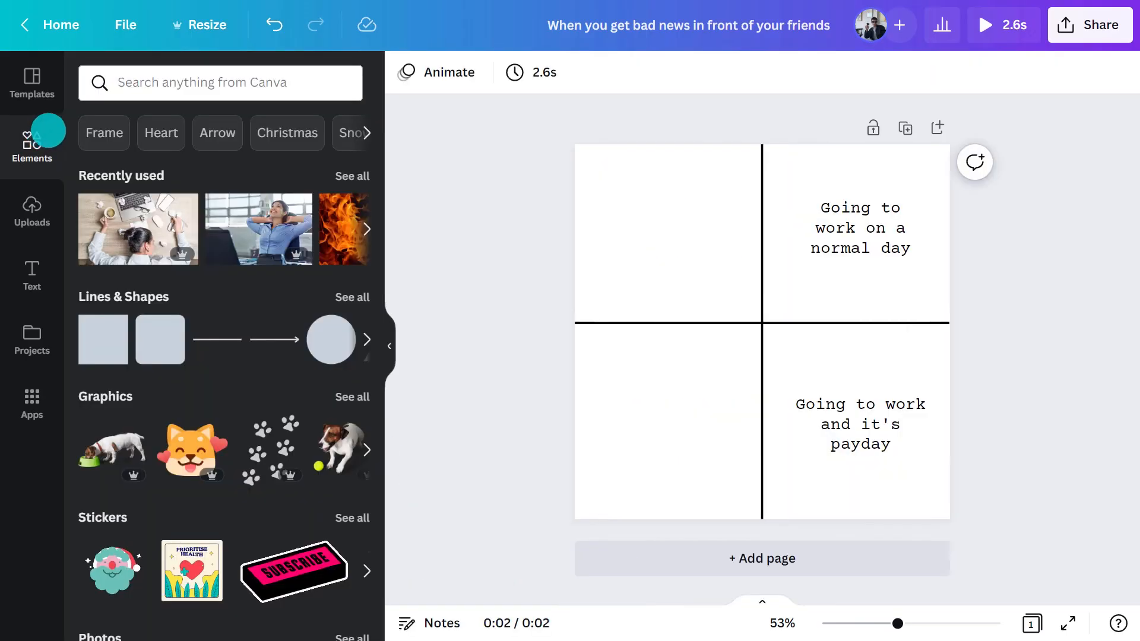
left_click(181, 82)
type("meme")
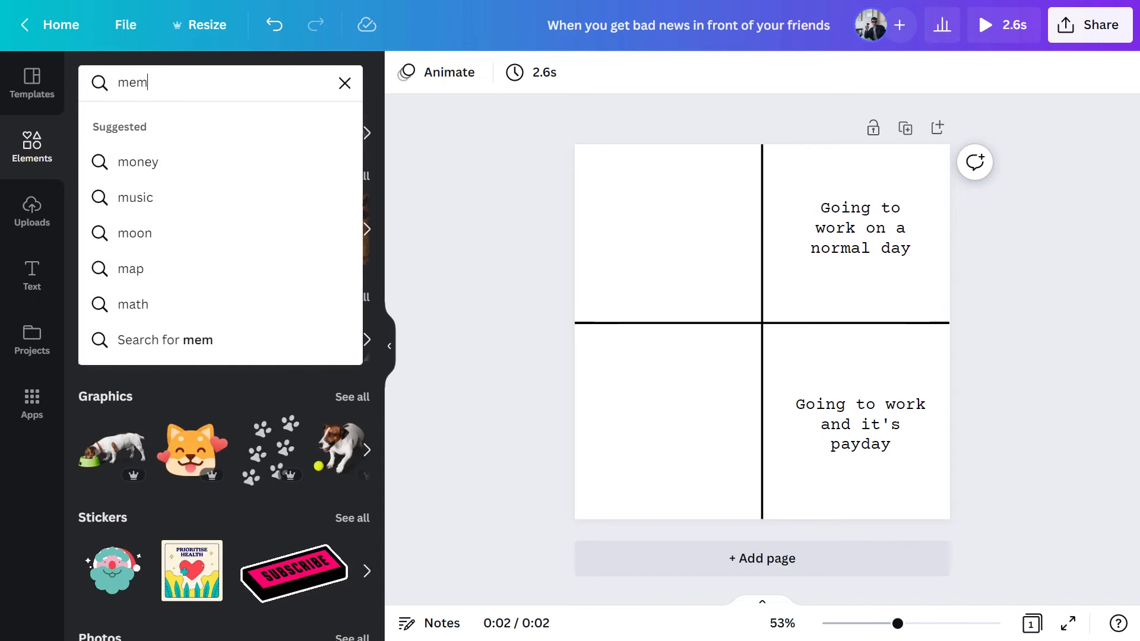
key("Return")
left_click(260, 119)
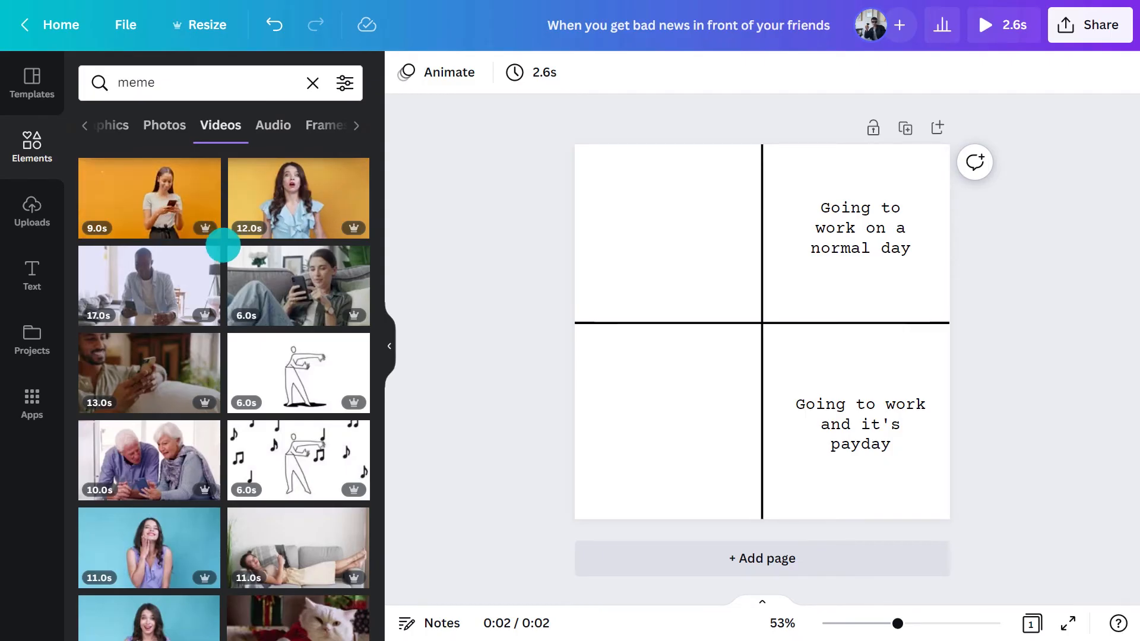
scroll(223, 245, "down", 5)
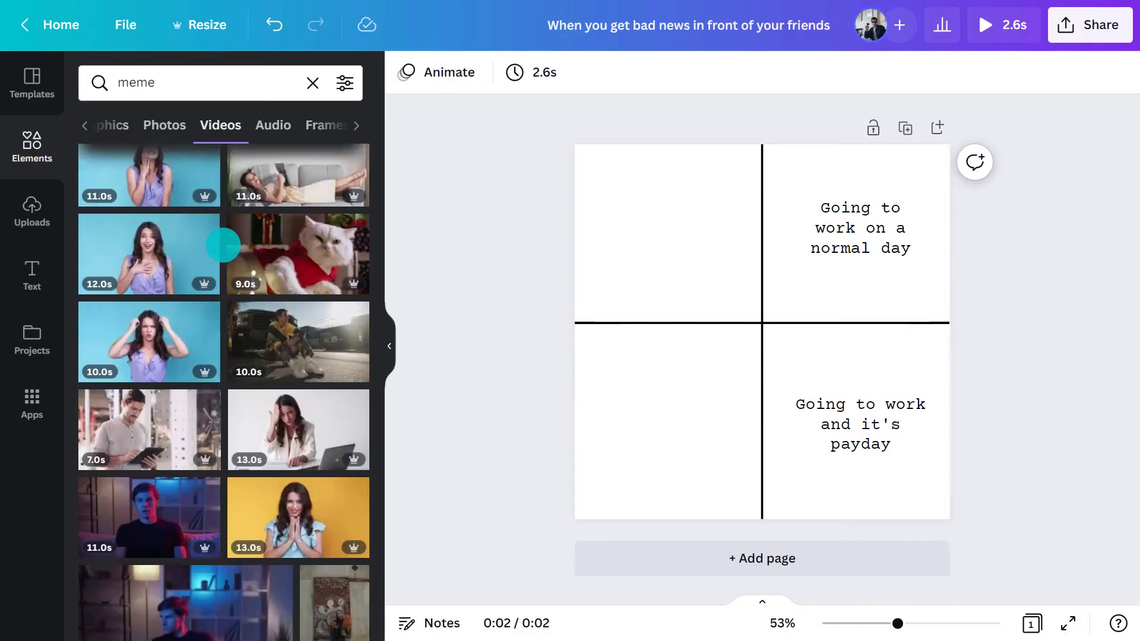
scroll(223, 246, "down", 4)
scroll(223, 245, "down", 2)
scroll(223, 245, "down", 1)
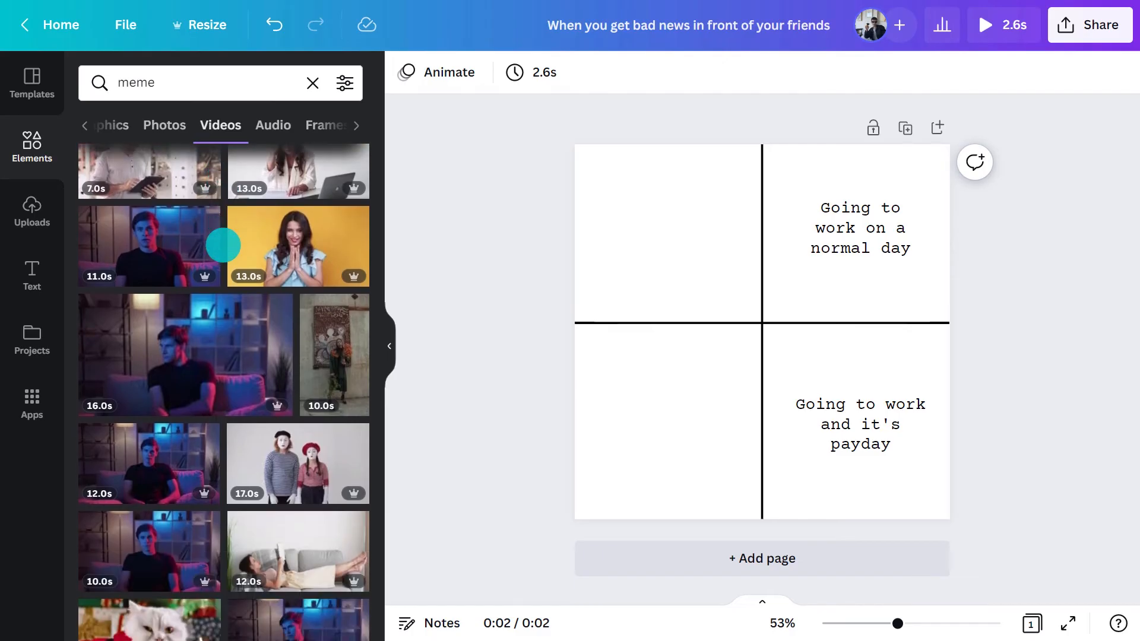
left_click(185, 249)
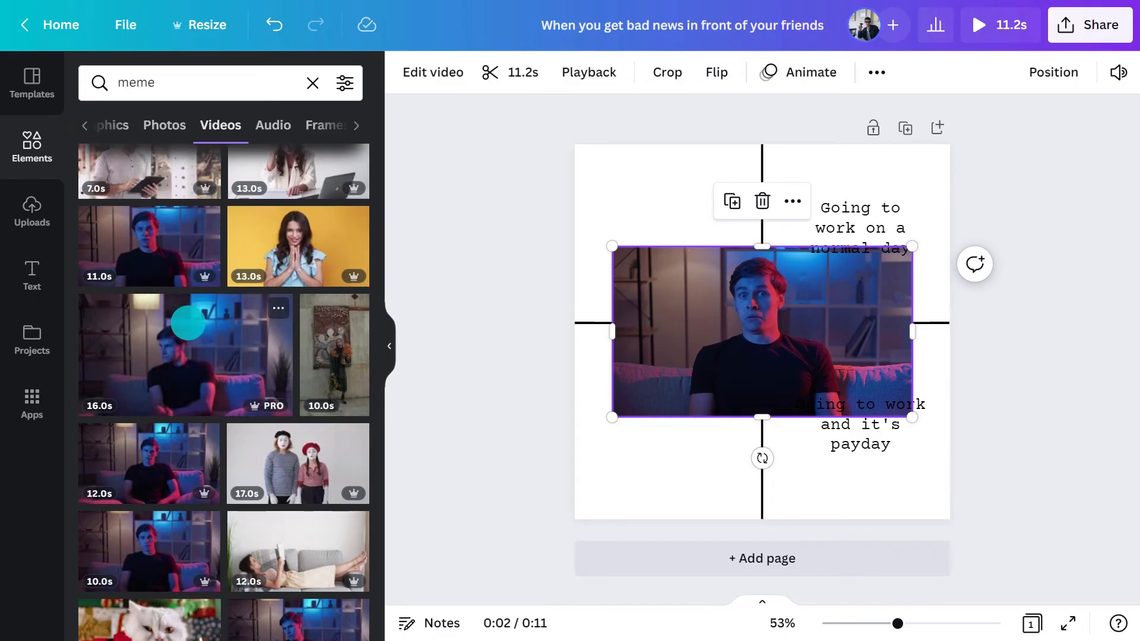
left_click(187, 320)
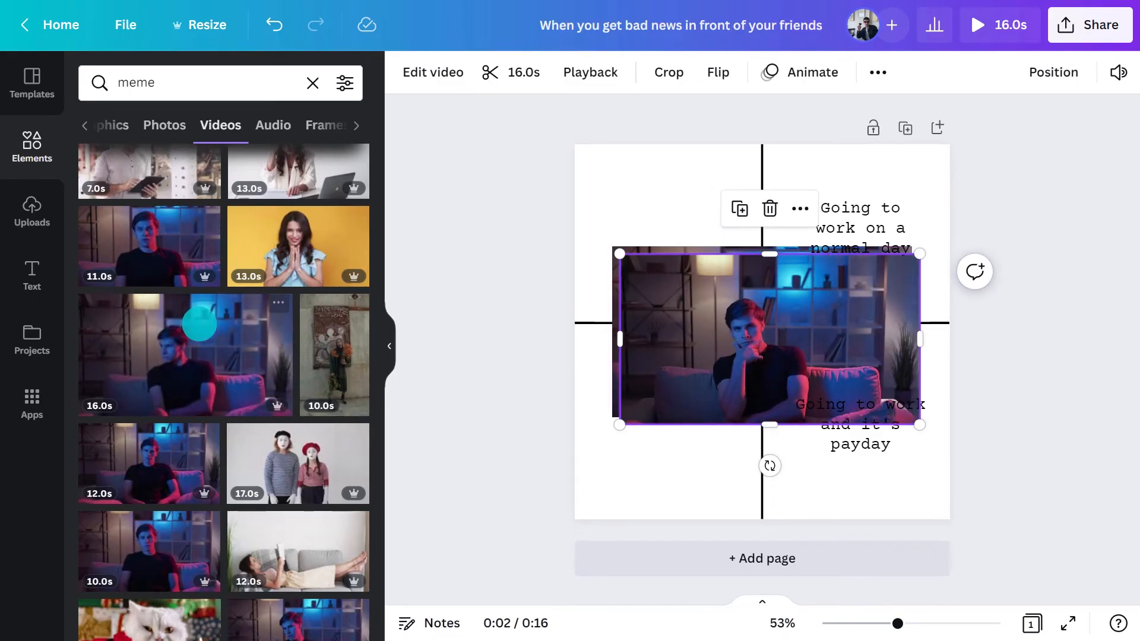
Step: Crop the 16.0 s clip tightly around the young man, then enlarge and place it in the meme grid's lower-left cell
left_click(389, 339)
left_click(336, 74)
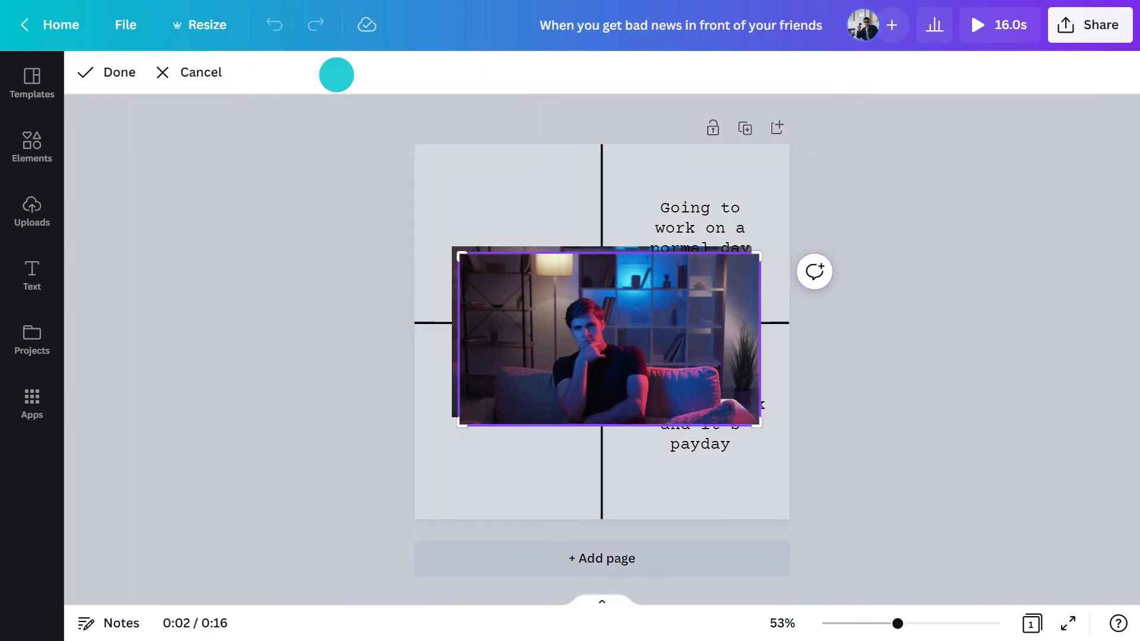
left_click_drag(756, 254, 666, 288)
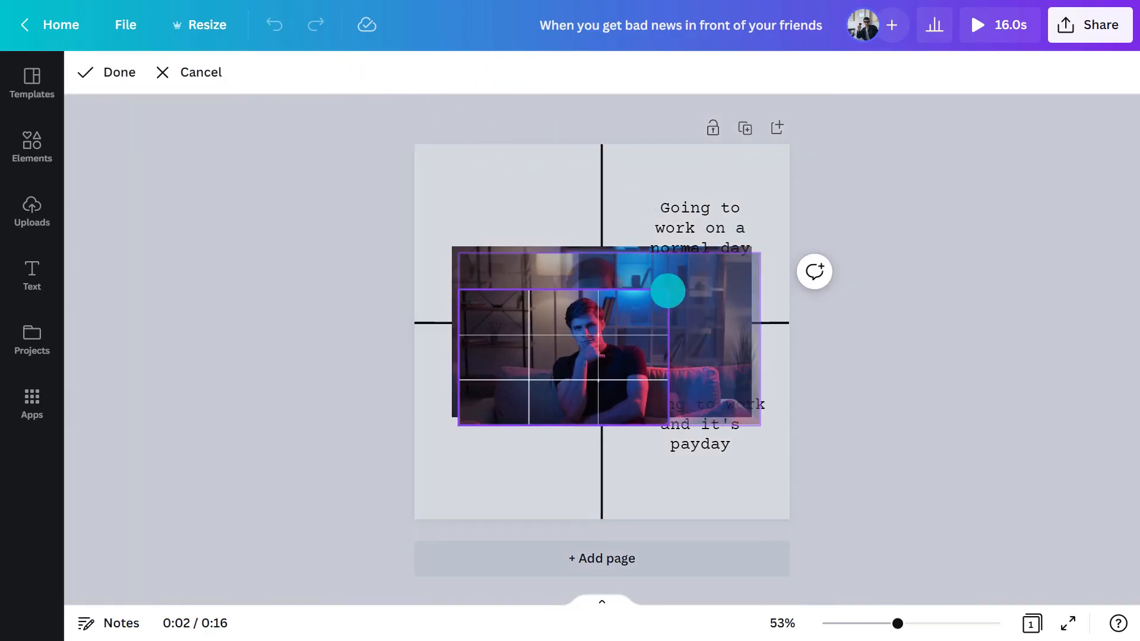
left_click_drag(461, 293, 527, 293)
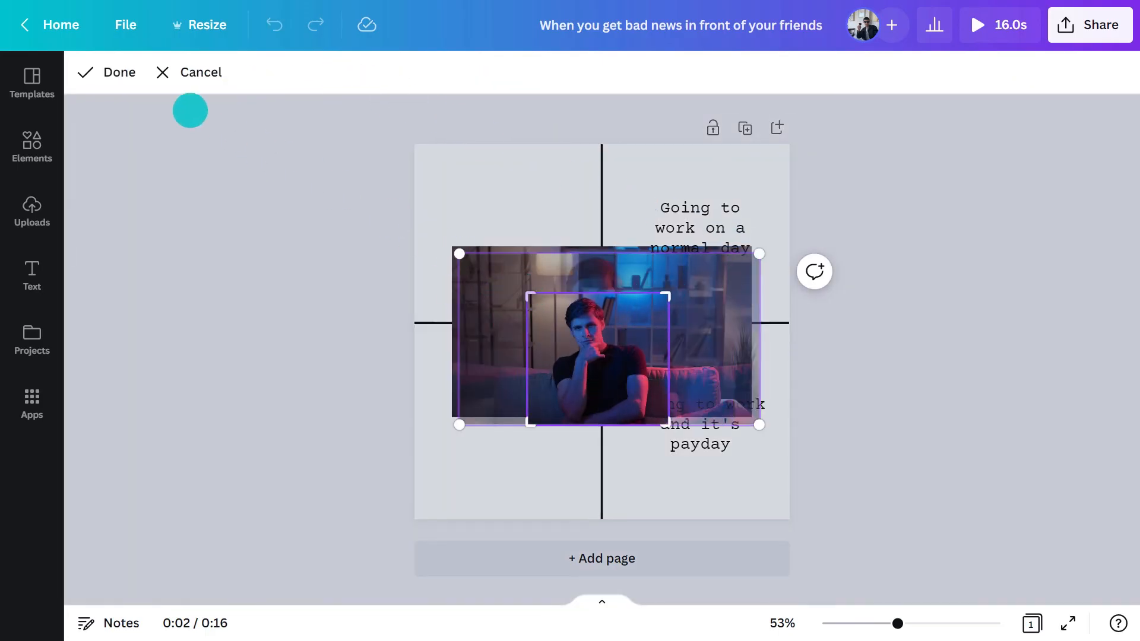
left_click(117, 72)
left_click_drag(529, 422, 490, 473)
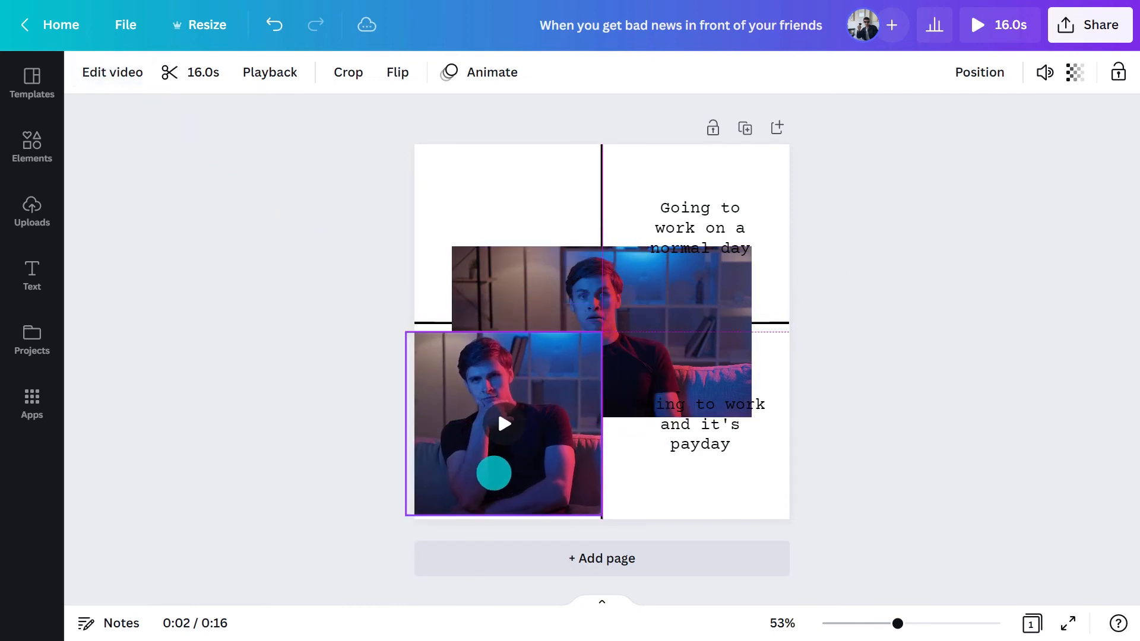
Step: Move the 11.0 s clip into the grid's upper-left cell and narrow it to fit beside the caption
left_click(600, 341)
left_click_drag(595, 315, 555, 209)
left_click_drag(677, 236, 621, 235)
left_click_drag(589, 235, 570, 221)
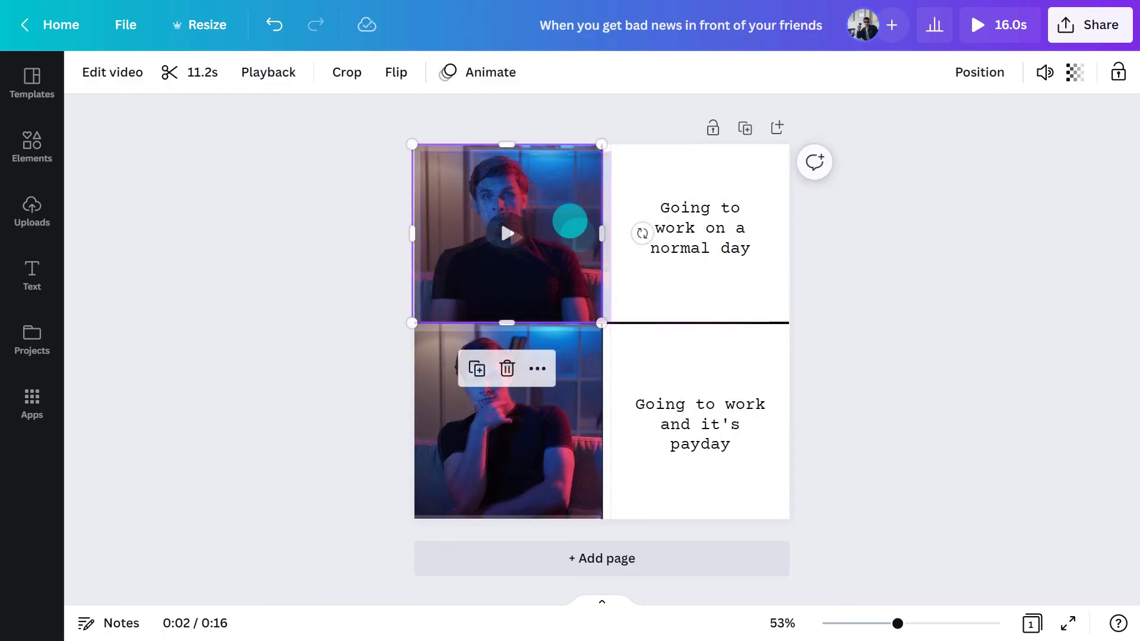
Step: Trim the end of the clip in the upper-left cell to a length of 2.2 s
left_click(202, 77)
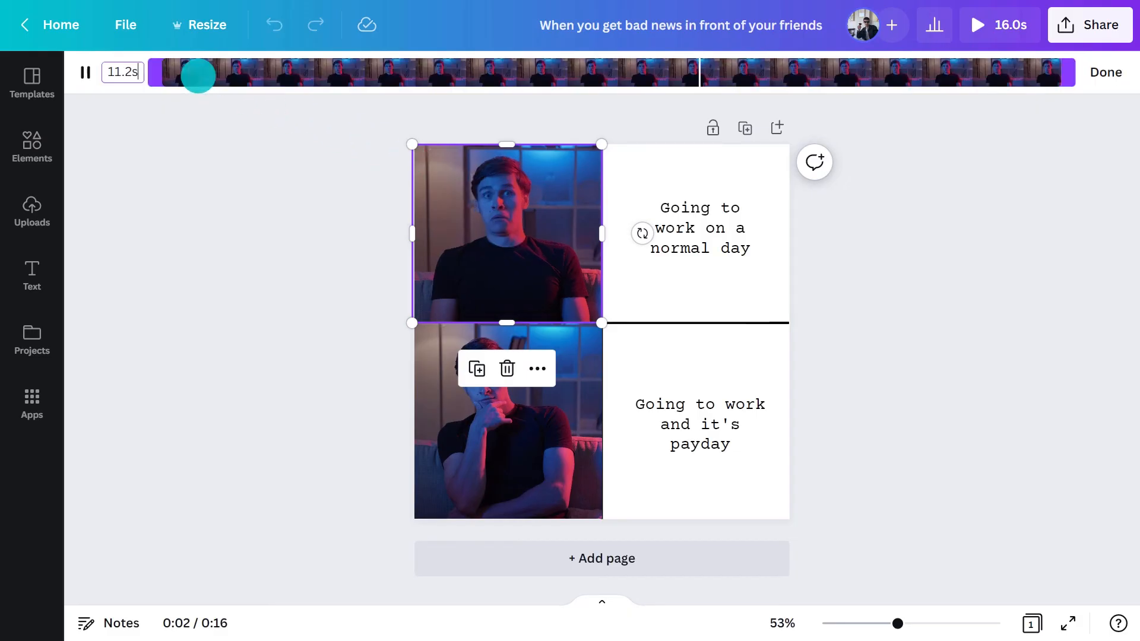
left_click_drag(1063, 69, 341, 44)
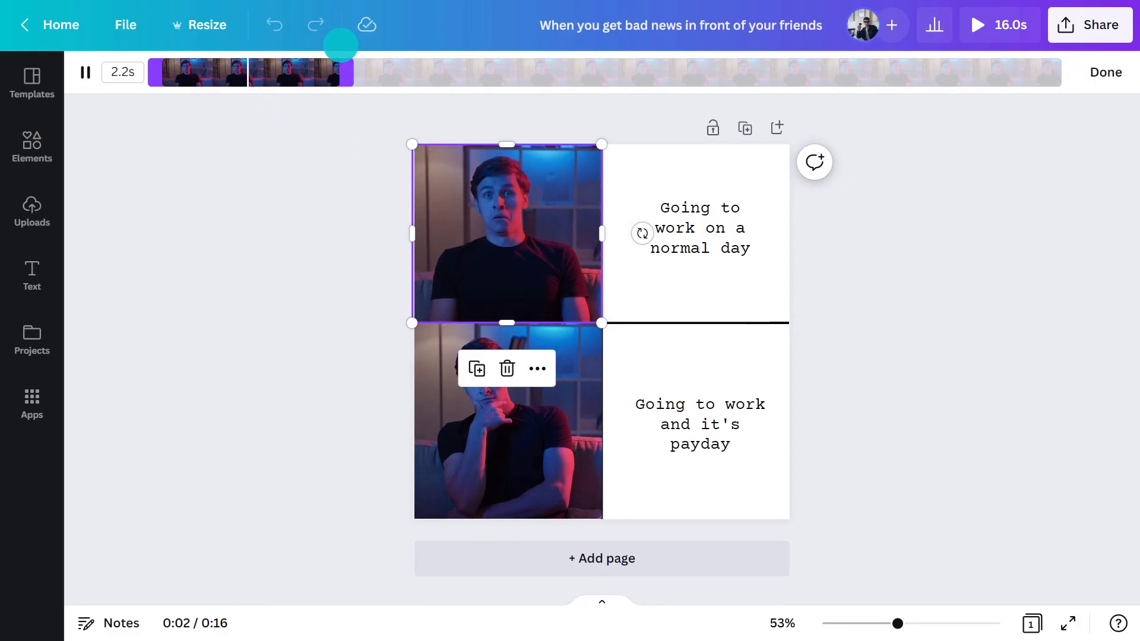
left_click(1090, 74)
Step: Trim the lower-left clip to 2.6 s, starting at 0.7 s
left_click(559, 418)
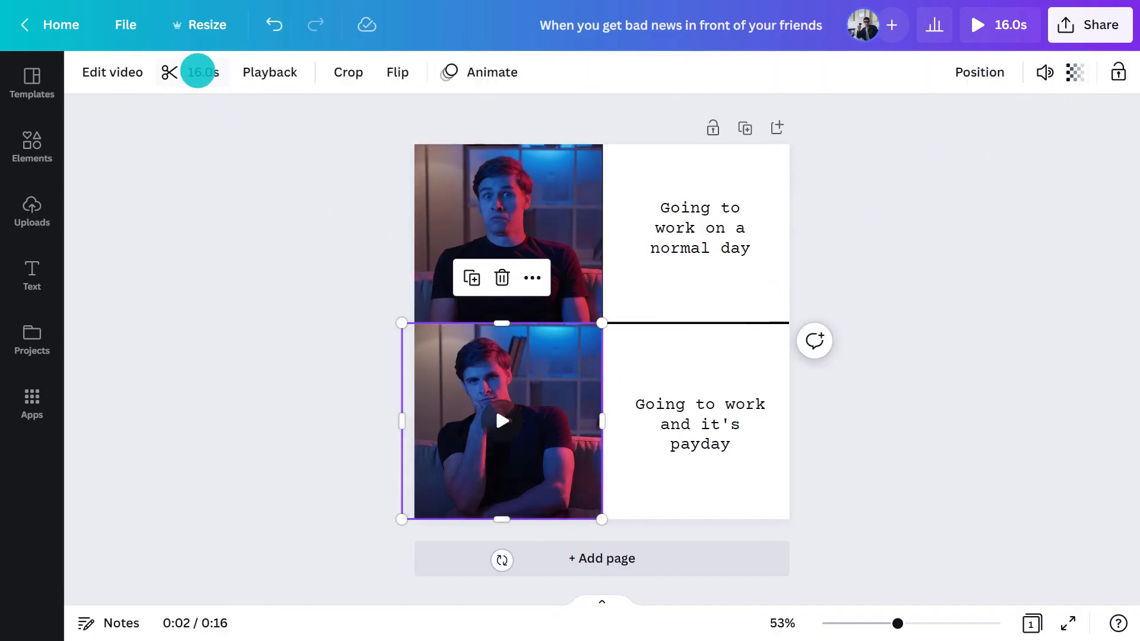
left_click(198, 72)
left_click_drag(703, 70, 356, 77)
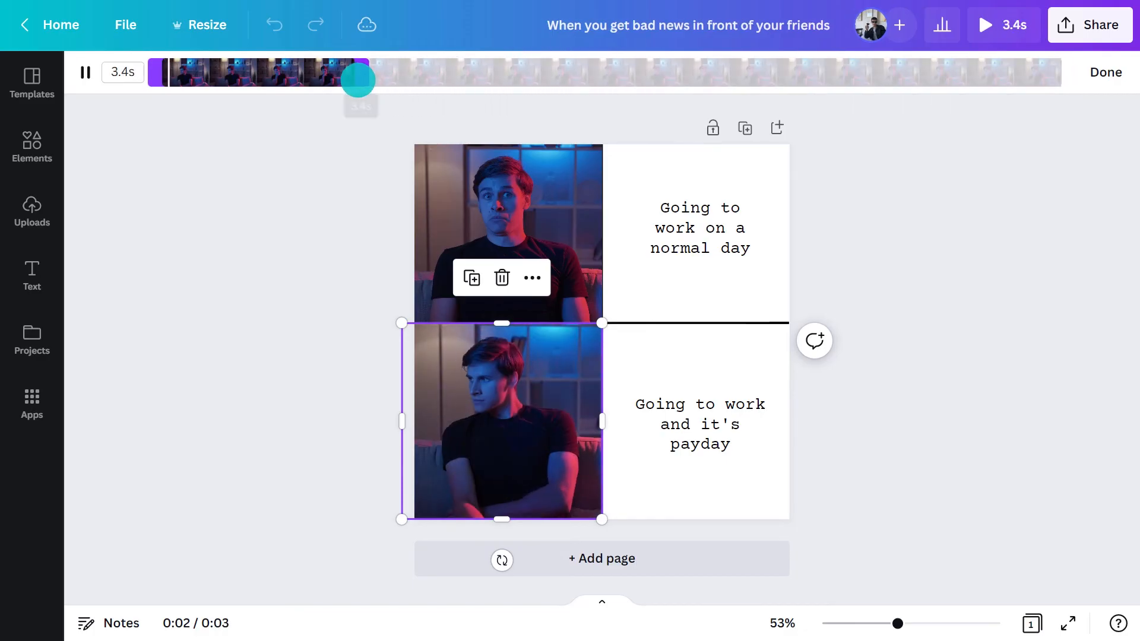
left_click_drag(155, 81, 195, 76)
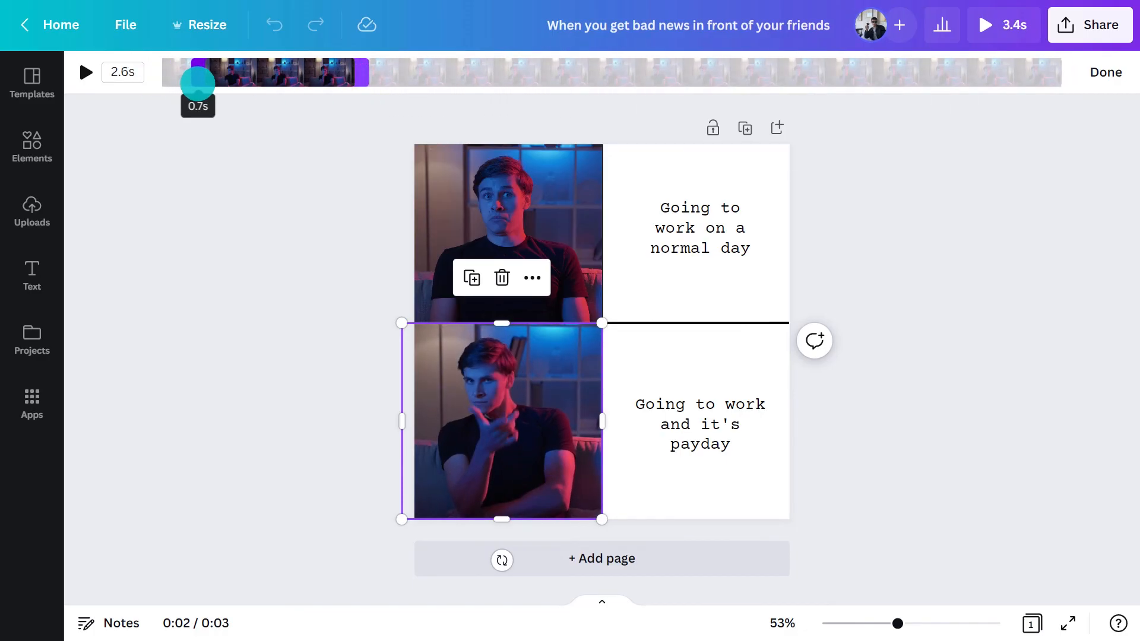
left_click(1095, 69)
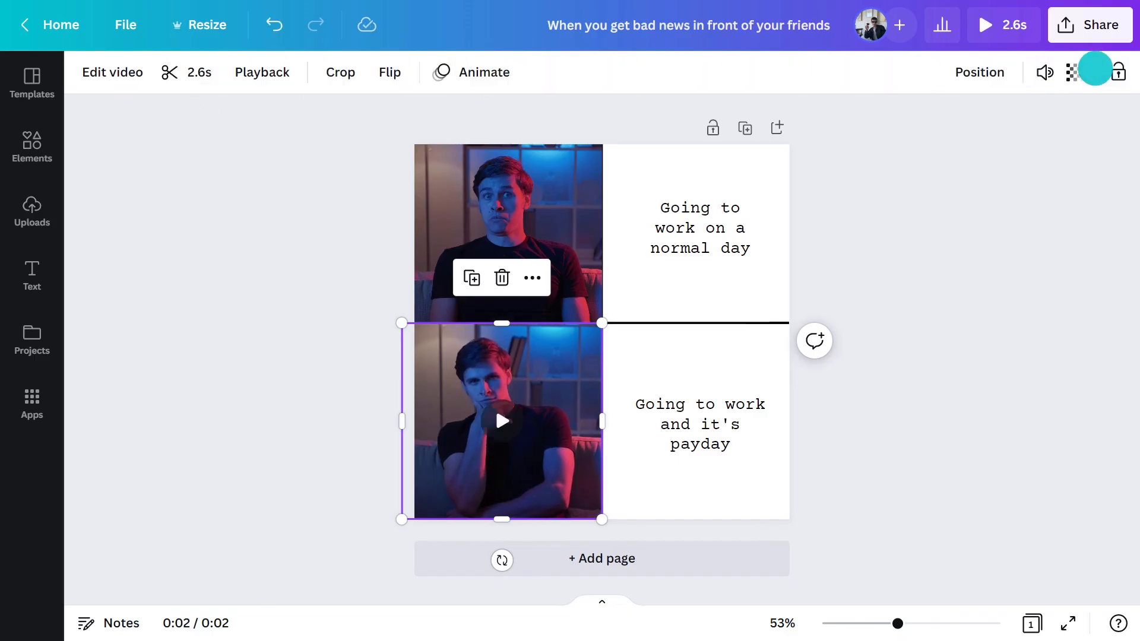
Step: Replace the upper caption with "When your mum offers you a lift to school"
left_click(727, 217)
double_click(712, 219)
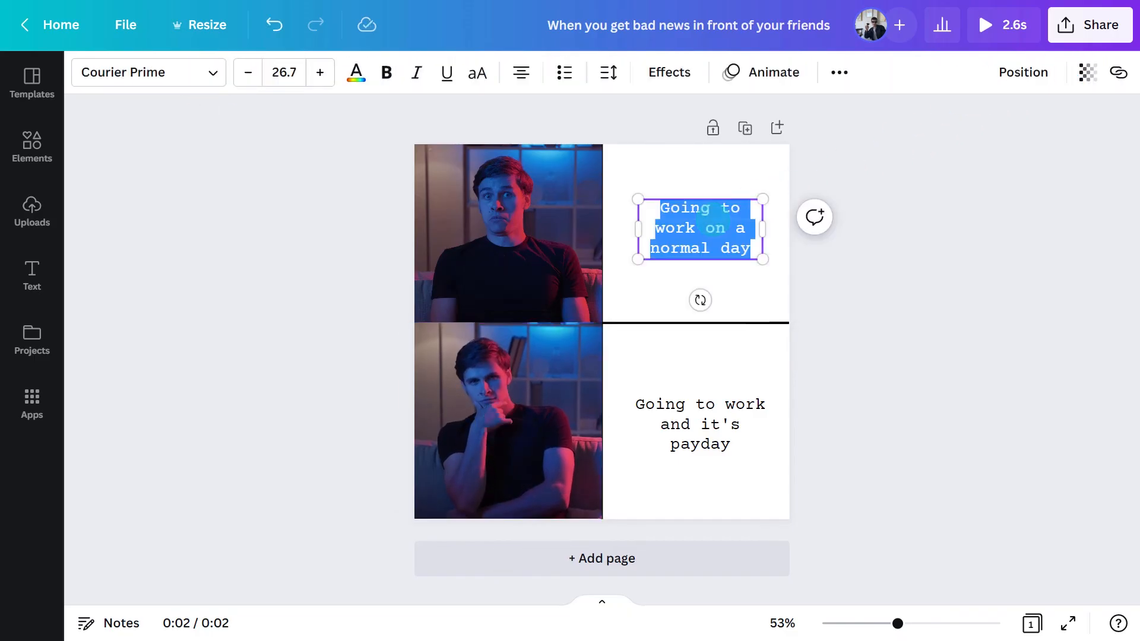
type("When your mum offers ")
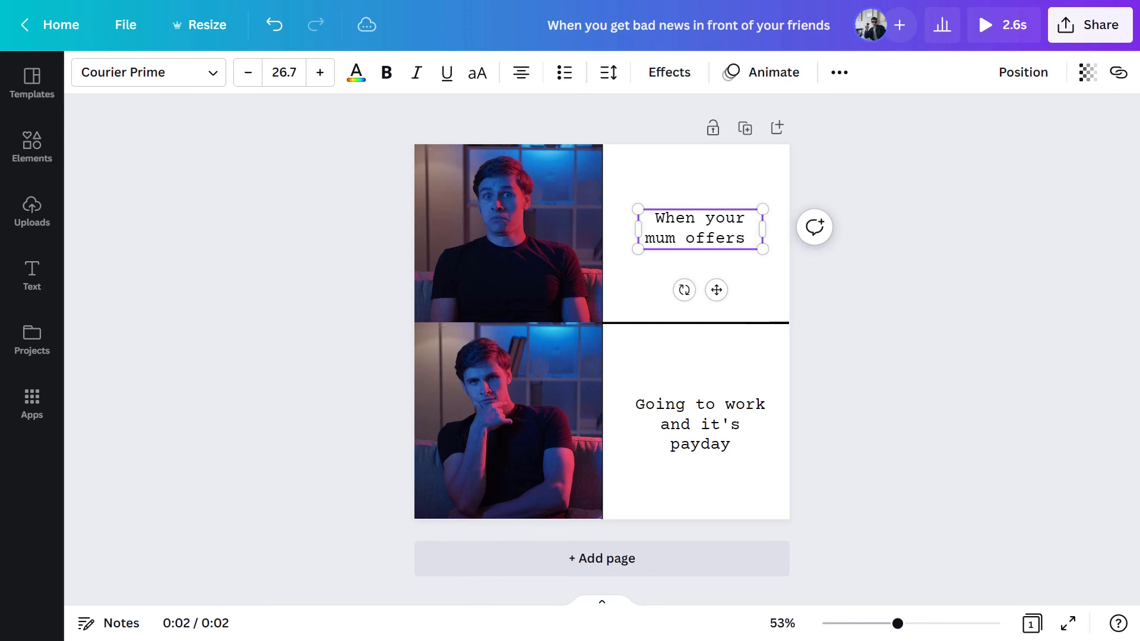
type("you a lift to school")
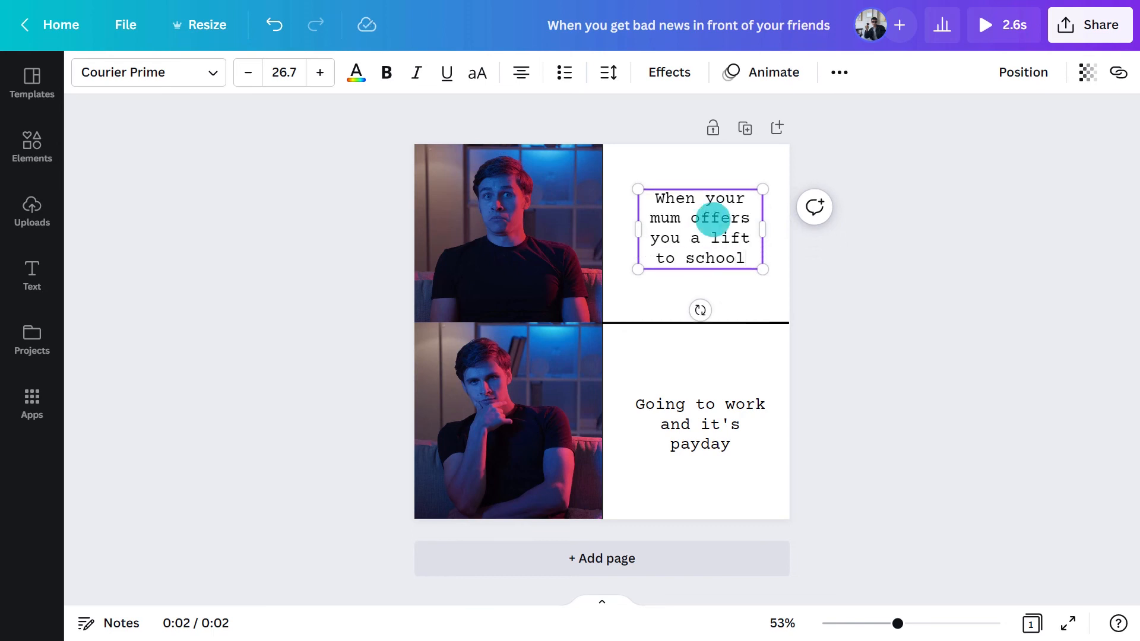
Step: Replace the lower caption with "When your mate offers you a lift to school" and preview the finished video meme
left_click(722, 412)
double_click(722, 412)
type("When your mate offers you a lift to school")
key("Escape")
key("Escape")
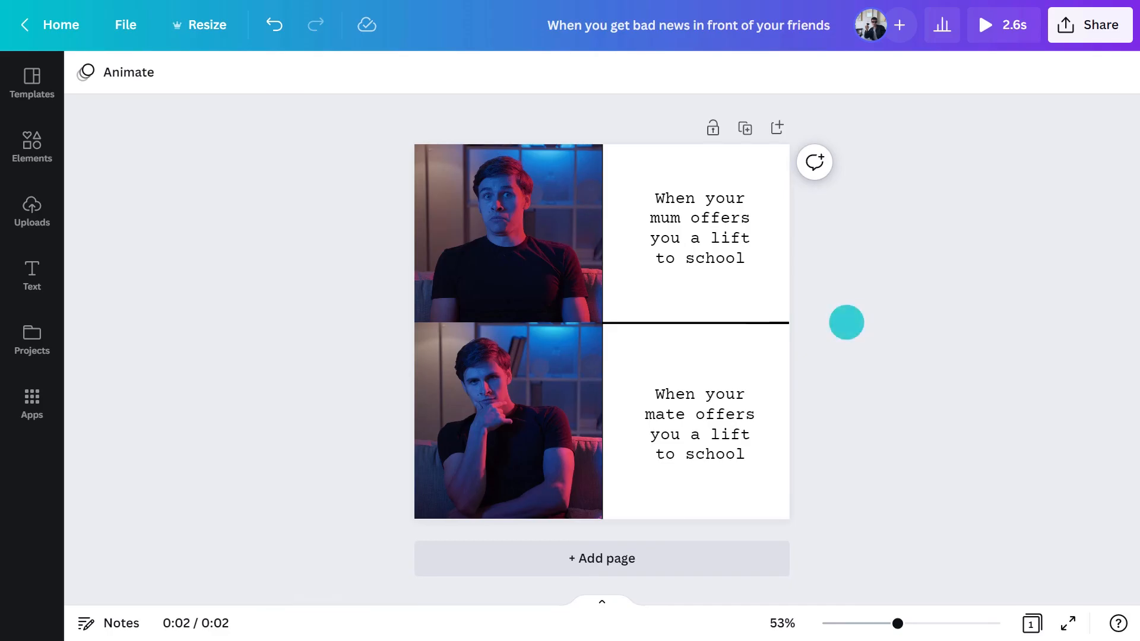
left_click(1000, 27)
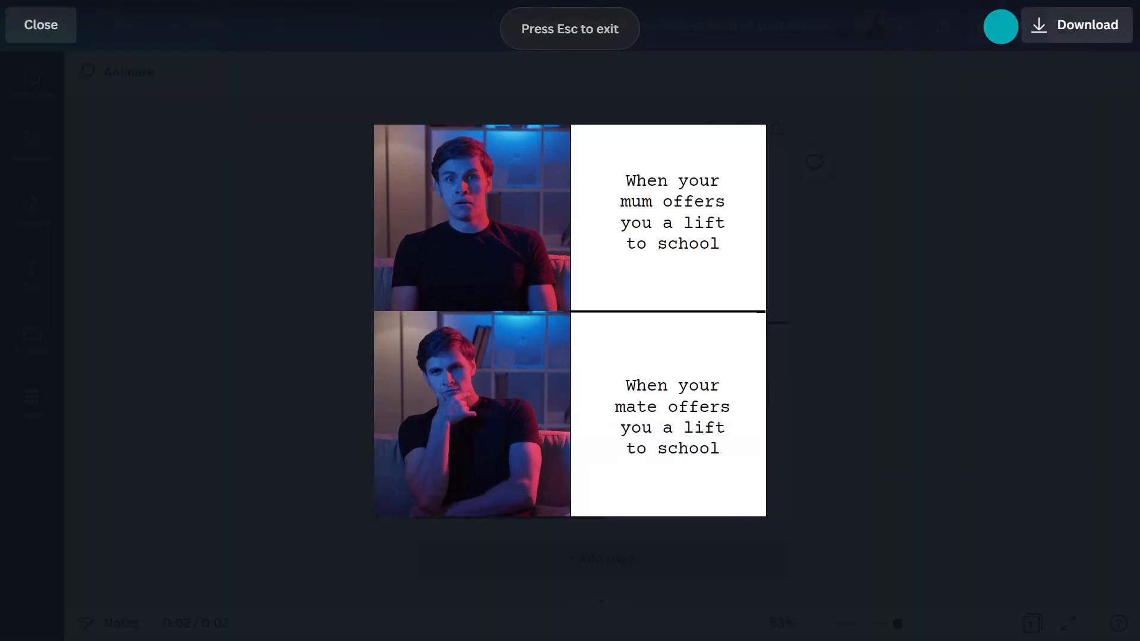
key("Escape")
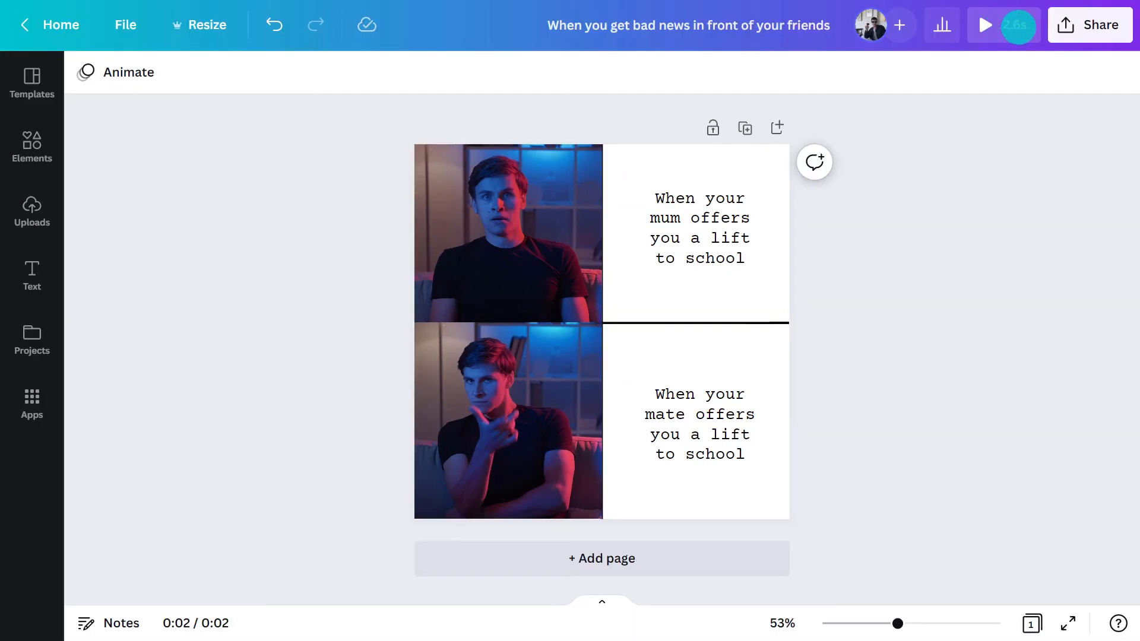
Step: Download the design as a GIF and open the downloaded file
left_click(1089, 27)
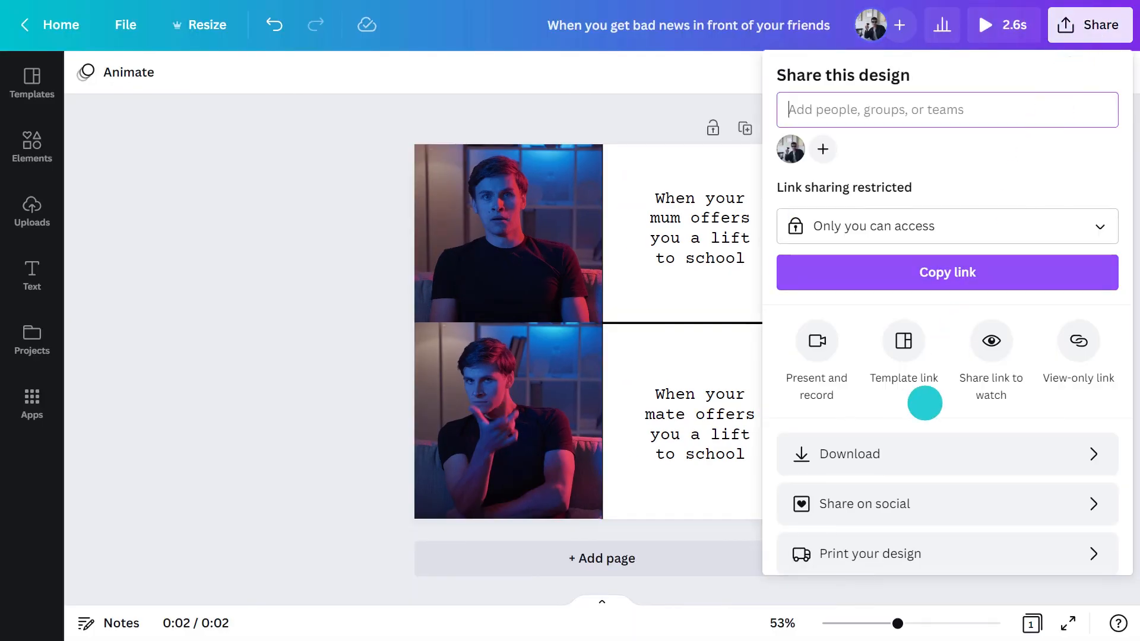
left_click(907, 448)
left_click(985, 158)
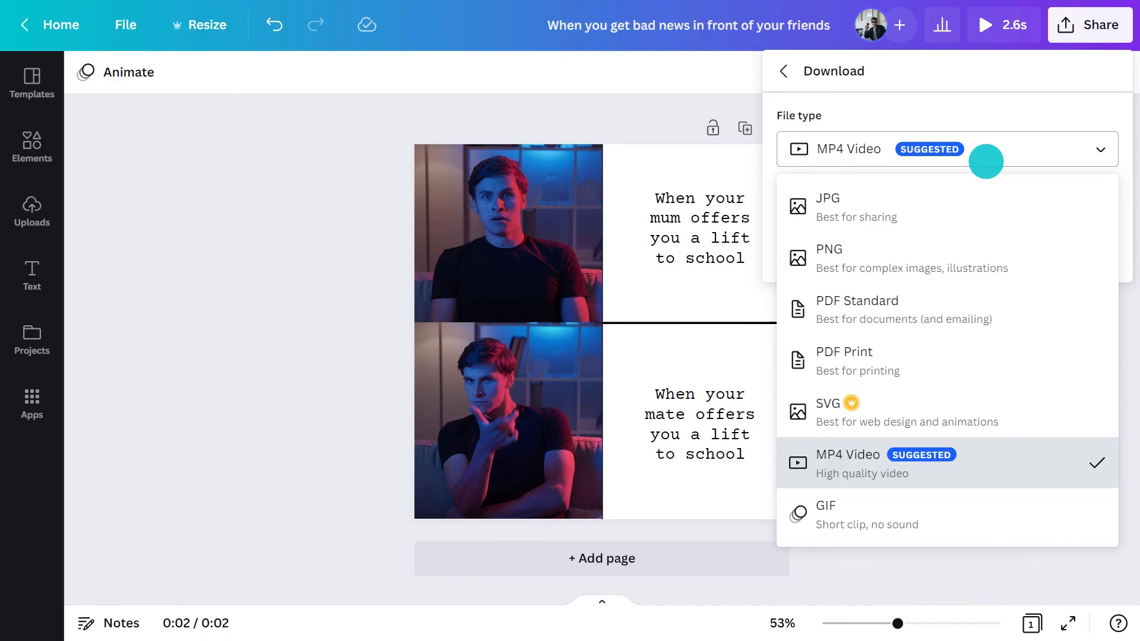
left_click(919, 525)
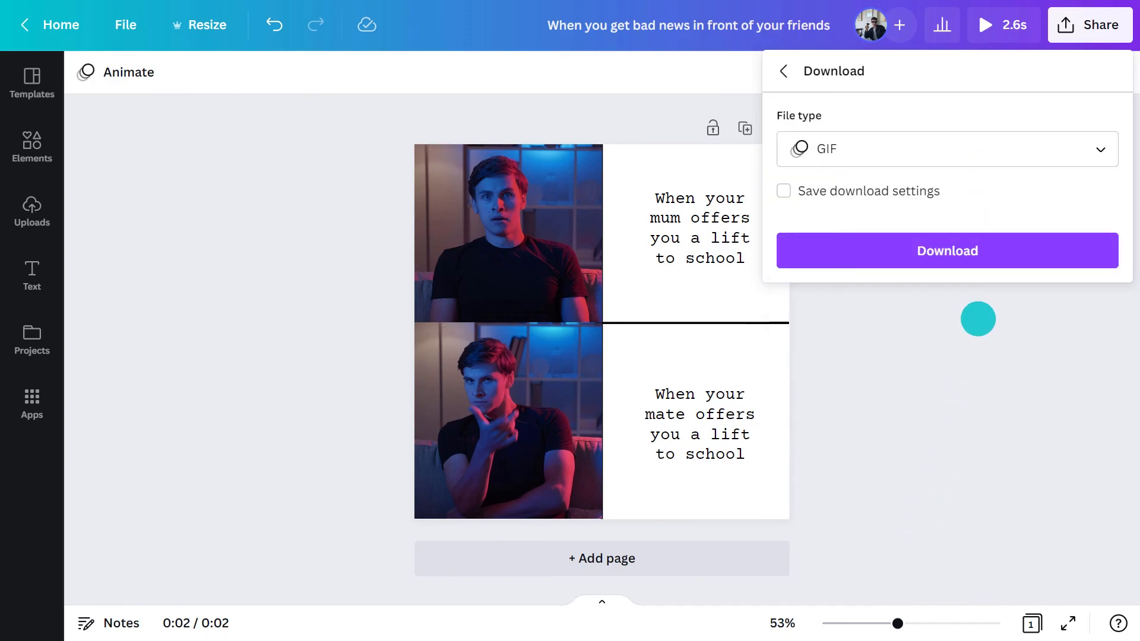
left_click(997, 250)
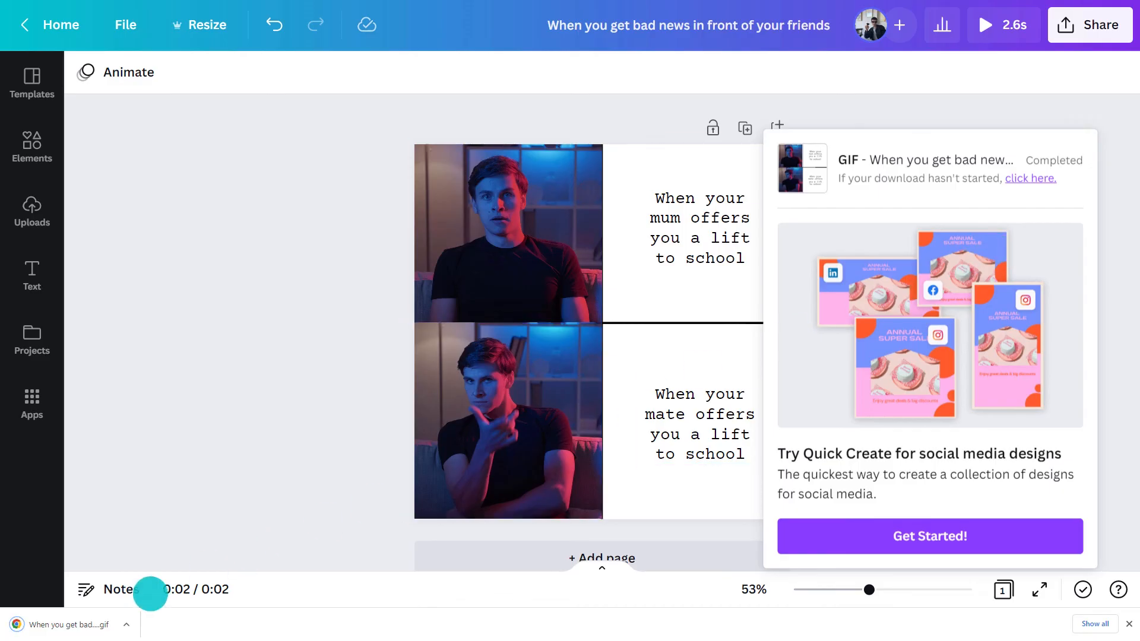
left_click(77, 623)
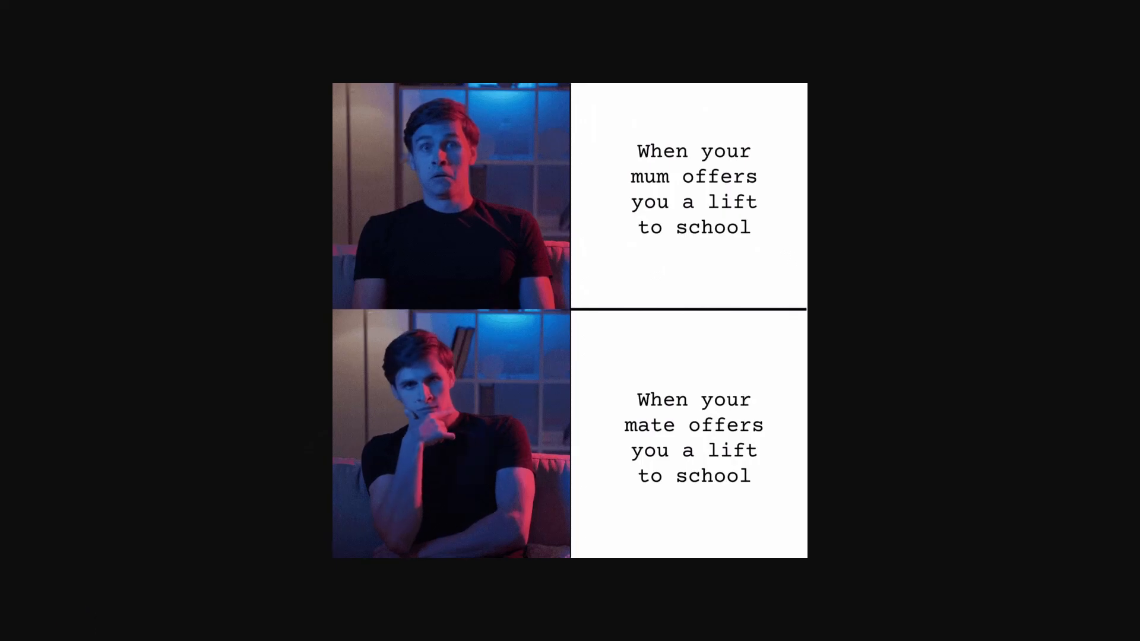